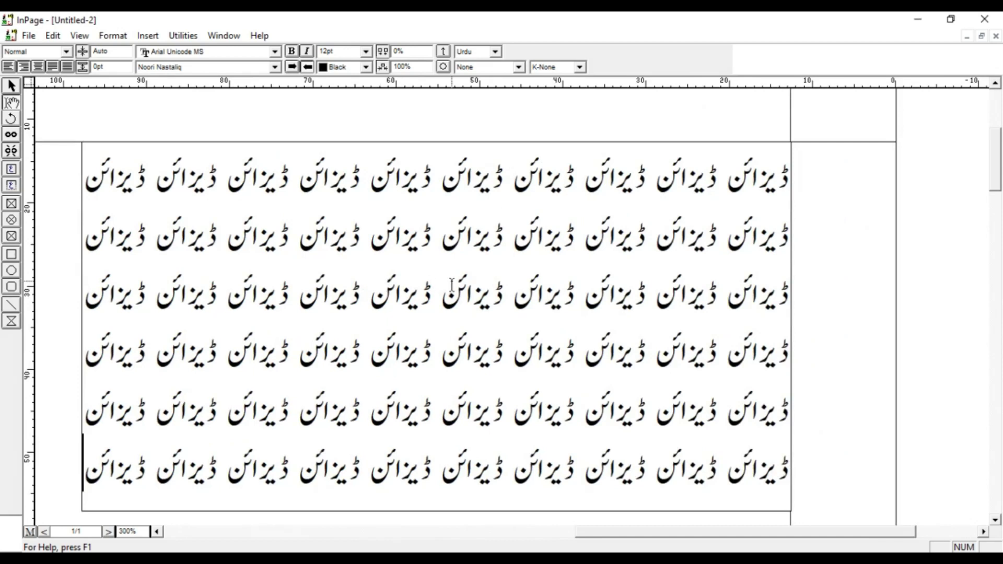
- Extend the text box downward and paste further copies of the ڈیزائن text block into it
key("ctrl+1")
key("Escape")
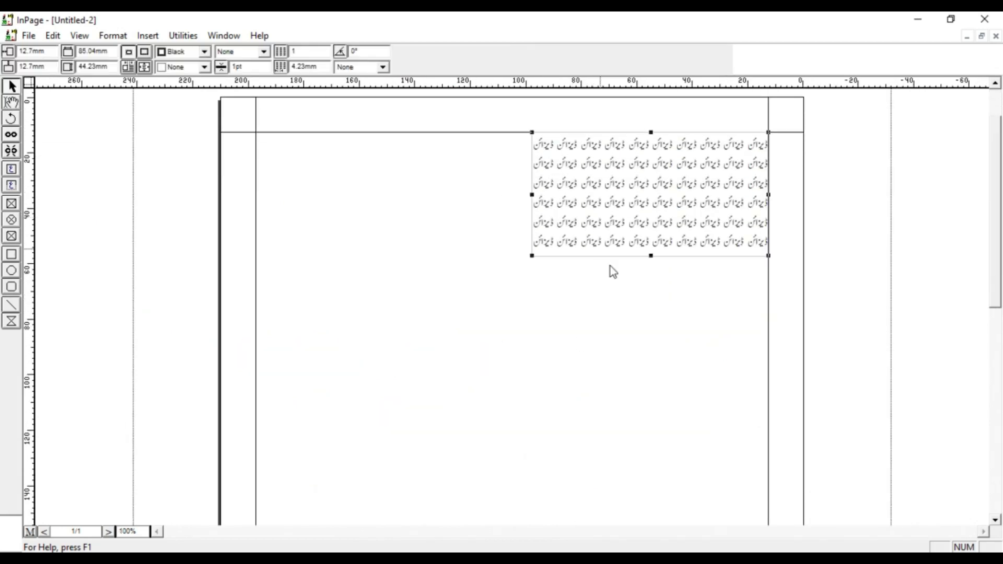
left_click_drag(648, 372, 641, 374)
double_click(621, 266)
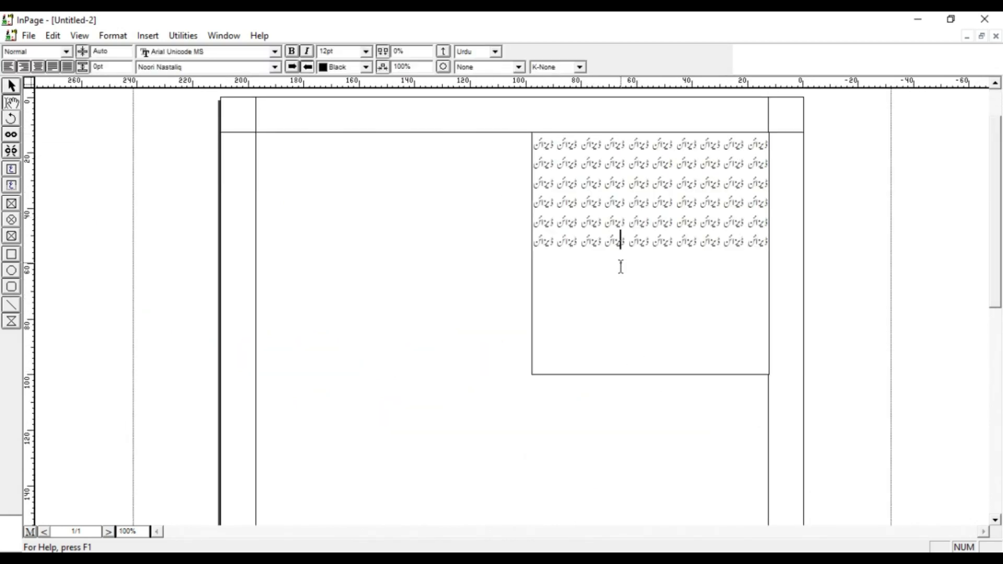
key("ctrl+a")
key("ctrl+v")
key("ctrl+v")
key("ctrl+v")
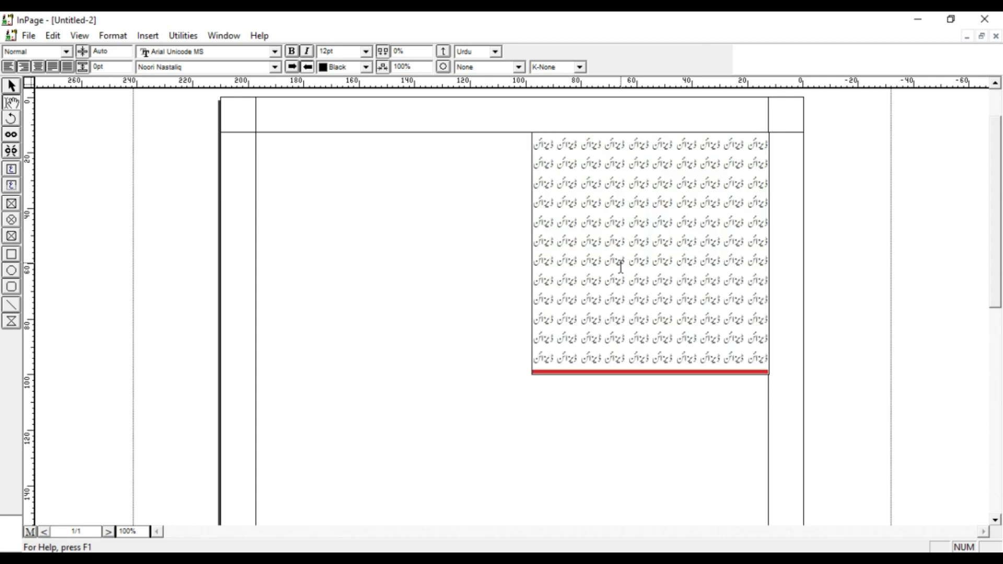
- Enlarge the text box to about 145 mm wide and 108 mm high
key("Escape")
left_click(661, 377)
left_click_drag(653, 374, 655, 432)
left_click_drag(532, 283, 350, 292)
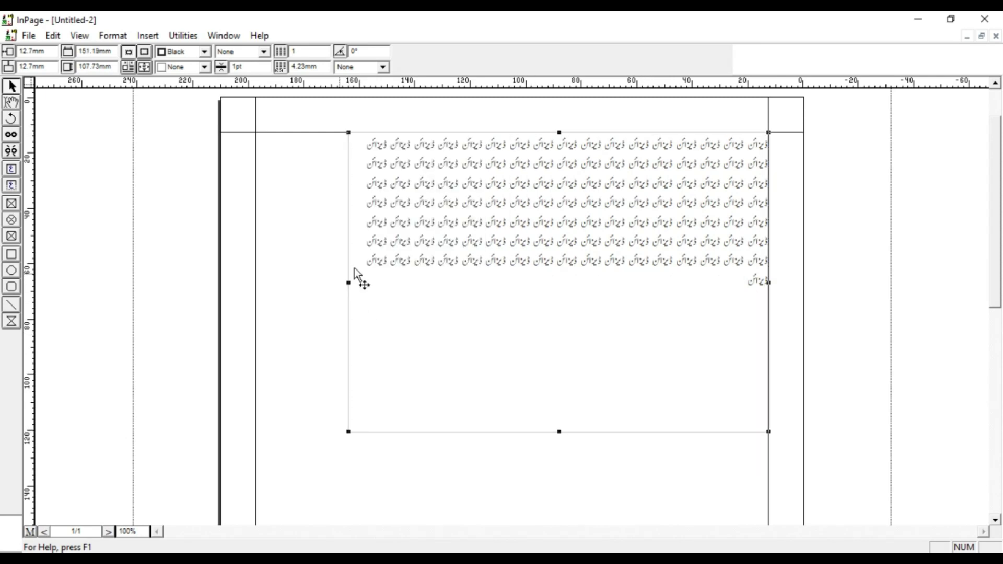
left_click_drag(348, 284, 365, 286)
- Draw a rectangular picture box about 32 by 33 mm in the upper-right corner of the text box
key("ctrl+2")
left_click_drag(571, 248, 513, 437, "alt")
left_click(12, 204)
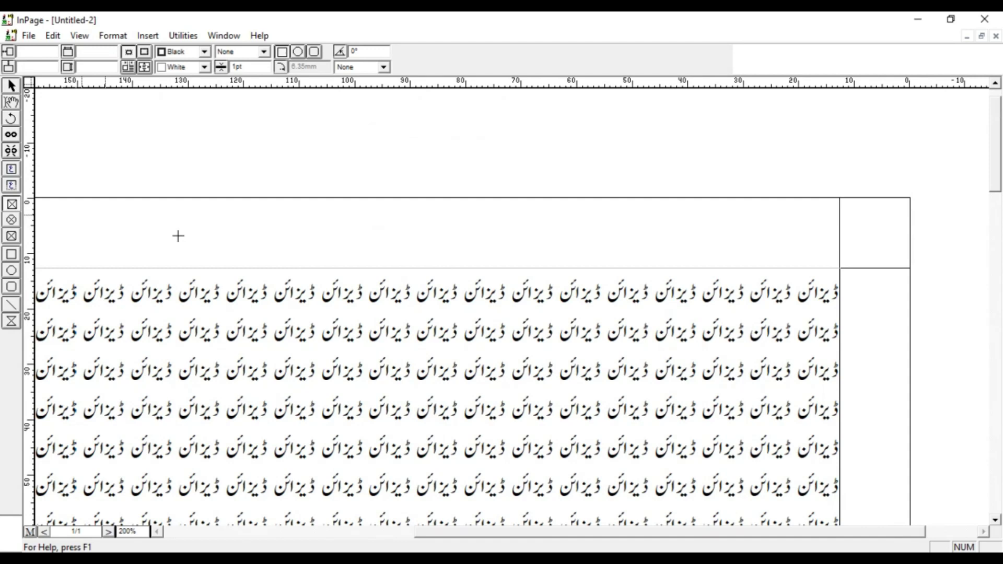
left_click_drag(661, 268, 839, 453)
- Move the text box and picture box down together to leave room for a title above them
key("ctrl+1")
left_click(657, 236)
left_click(696, 173, "shift")
left_click_drag(712, 199, 712, 216)
scroll(629, 180, "up", 3)
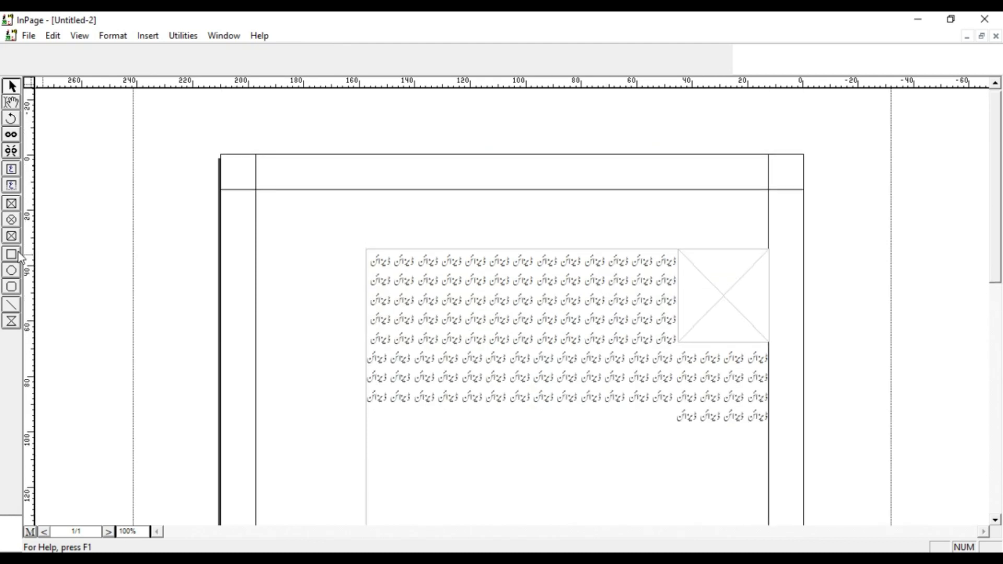
left_click(10, 202)
mouse_move(357, 190)
left_mouse_down()
mouse_move(667, 265)
mouse_move(766, 248)
left_mouse_up()
left_click(618, 225)
key("Delete")
- Draw a title text box across the space above the body text and enter ڈیزائن in it
left_click(12, 185)
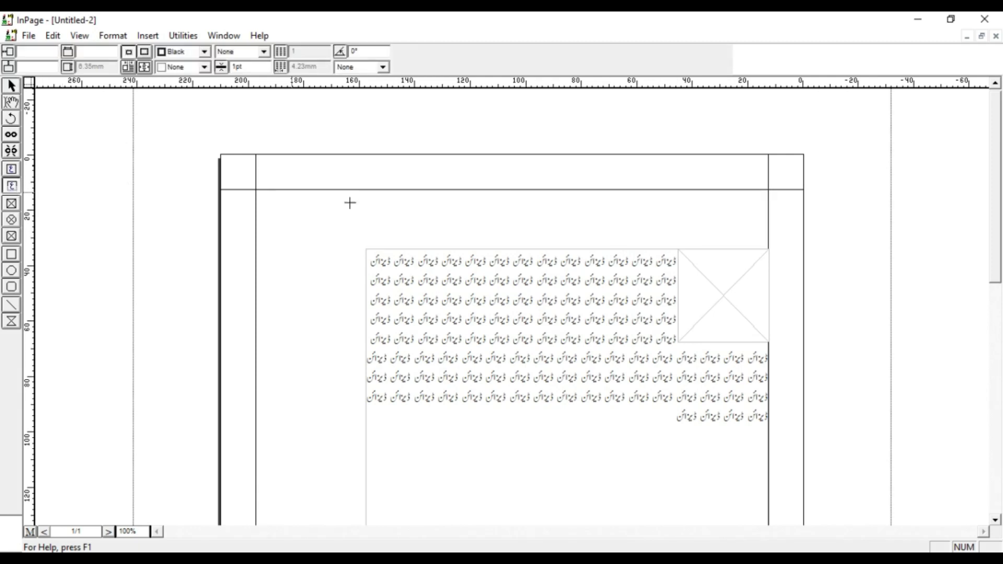
left_click_drag(359, 190, 764, 250)
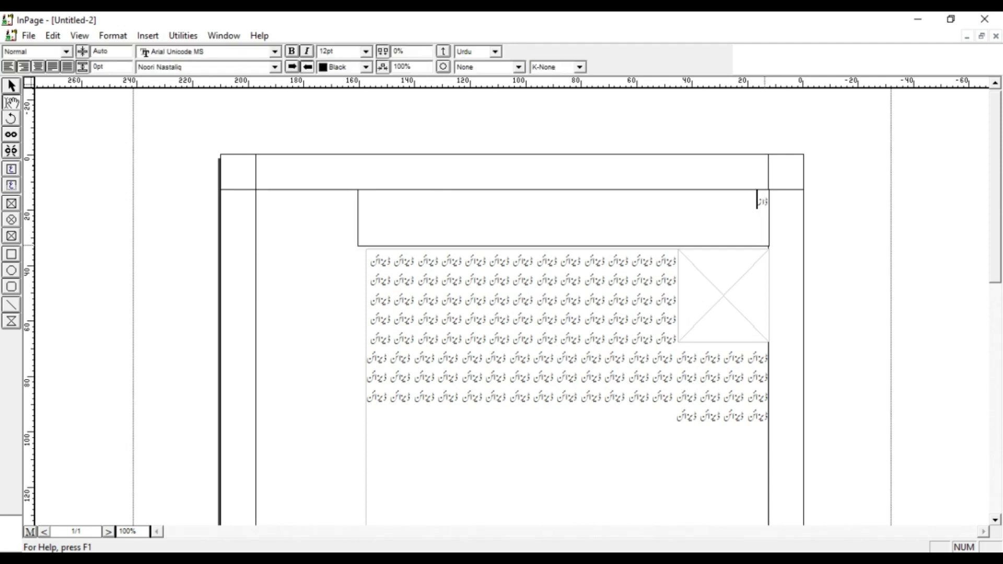
key("ctrl+2")
type("ڈیزائن")
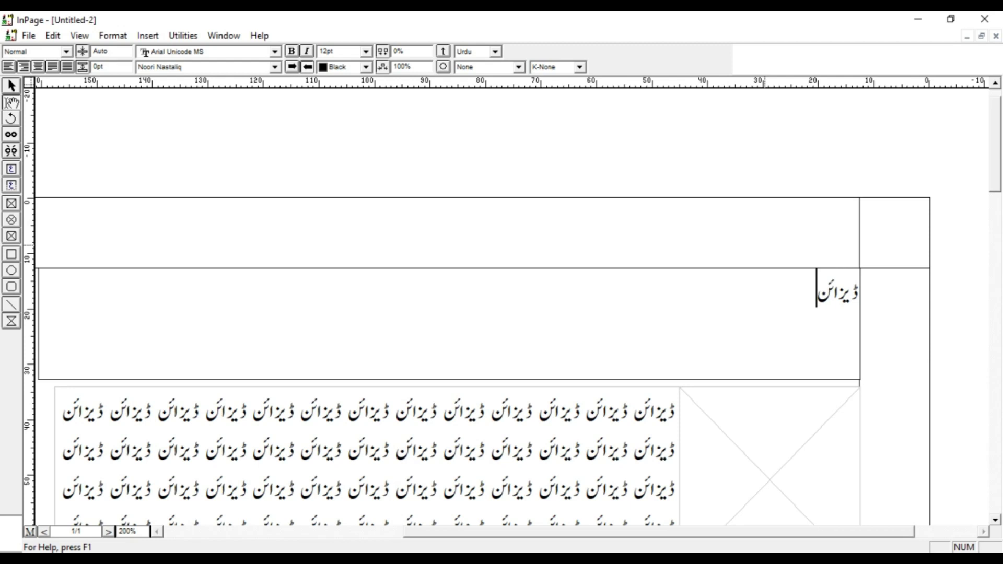
- Paste five more copies of ڈیزائن into the title box
key("ctrl+v")
key("ctrl+z")
key("ctrl+a")
key("Left")
key("ctrl+v")
key("ctrl+v")
key("ctrl+v")
key("ctrl+v")
key("ctrl+v")
- Centre the whole title text and increase its font size to 38 pt
key("ctrl+a")
key("F12")
key("ctrl+shift+period")
key("ctrl+shift+period")
key("ctrl+shift+period")
key("ctrl+shift+period")
key("ctrl+shift+period")
key("ctrl+shift+period")
key("ctrl+shift+period")
key("ctrl+shift+period")
key("ctrl+shift+period")
key("ctrl+shift+period")
key("ctrl+shift+period")
key("ctrl+shift+period")
key("ctrl+shift+period")
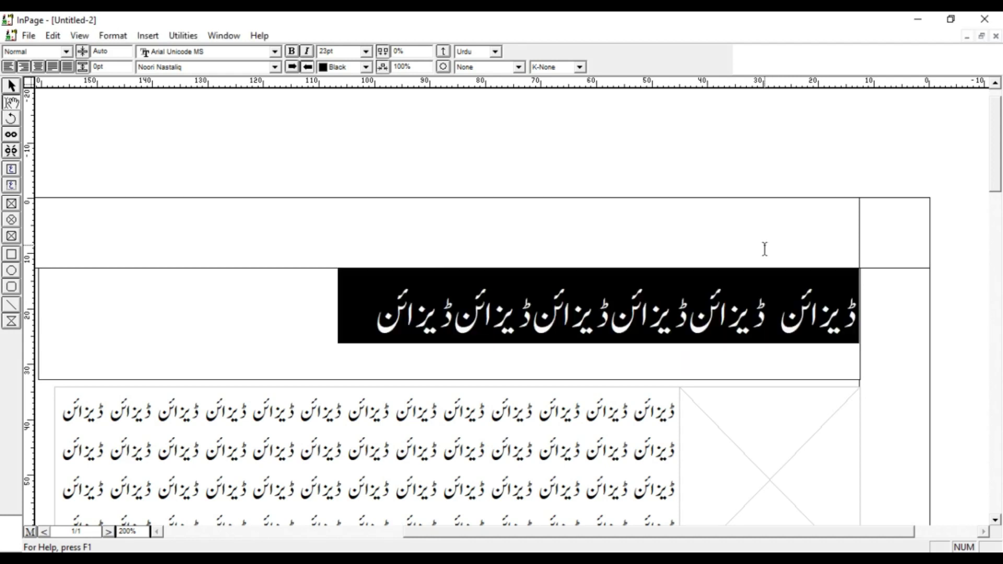
key("ctrl+shift+c")
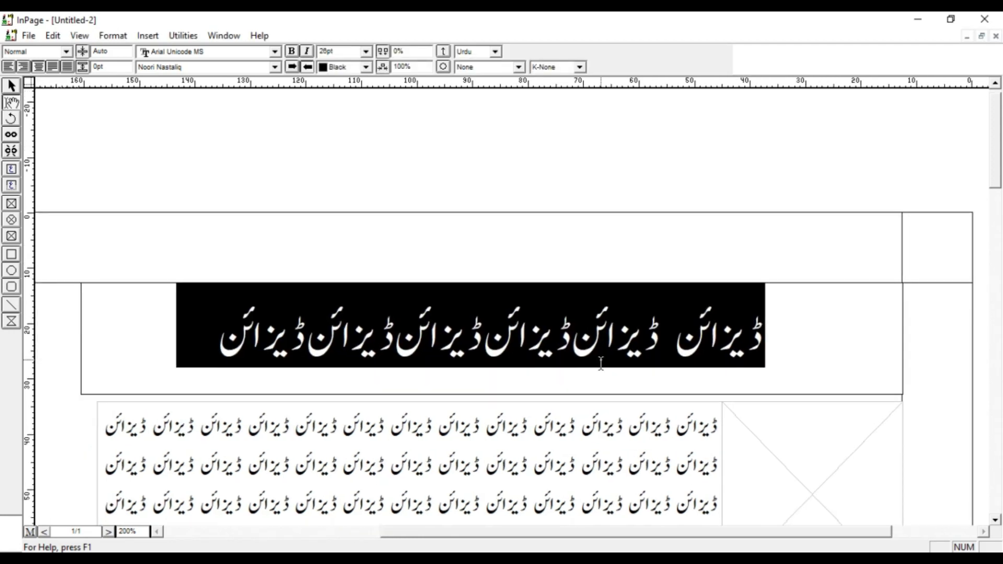
key("ctrl+shift+period")
key("ctrl+y")
key("Escape")
key("ctrl+shift+period")
key("ctrl+shift+period")
key("ctrl+shift+period")
key("ctrl+shift+period")
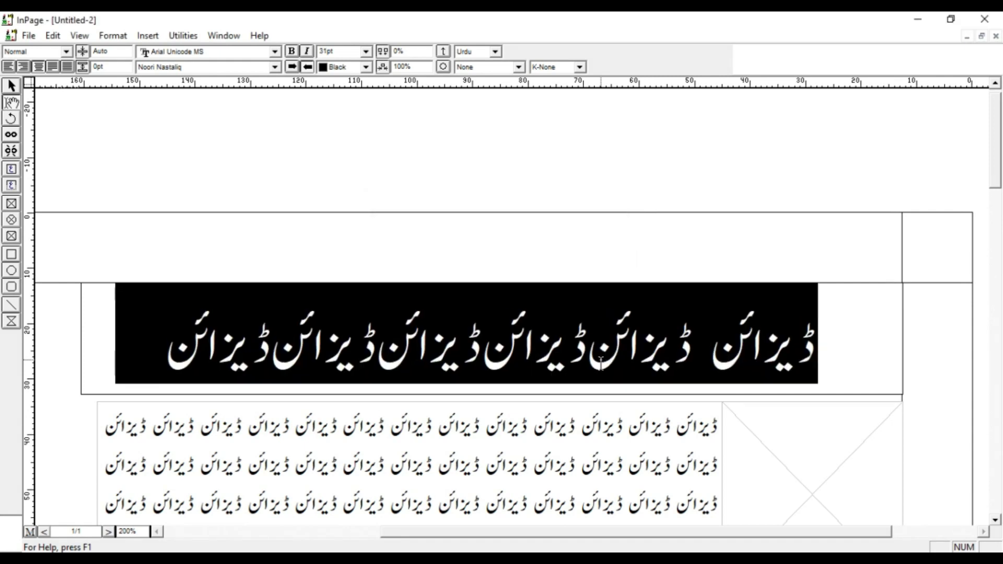
key("ctrl+shift+period")
key("ctrl+shift+period")
key("ctrl+shift+period")
key("ctrl+shift+period")
key("ctrl+shift+period")
key("ctrl+shift+period")
key("ctrl+shift+period")
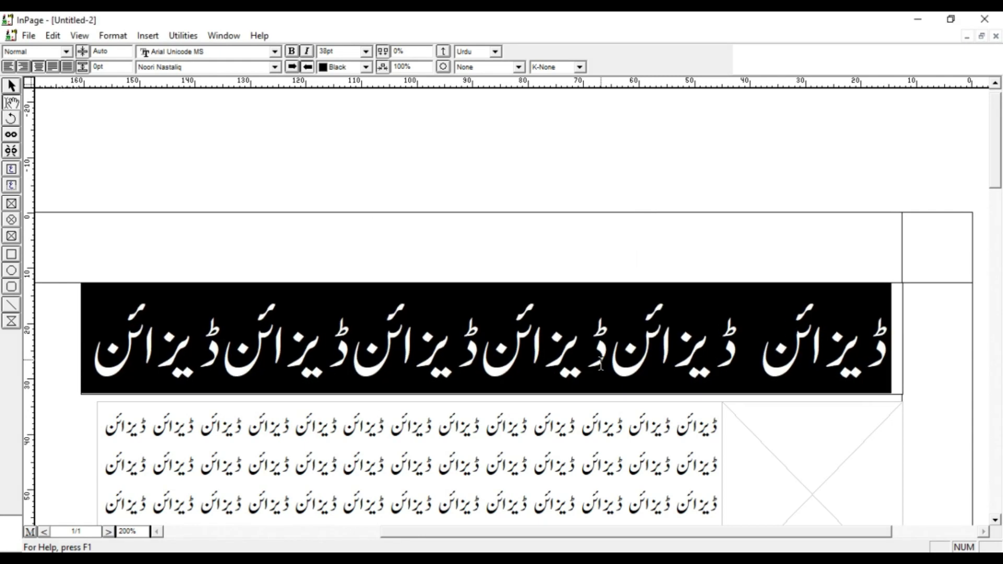
- Delete the extra space after the first word of the title
left_click(603, 342)
left_click(759, 341)
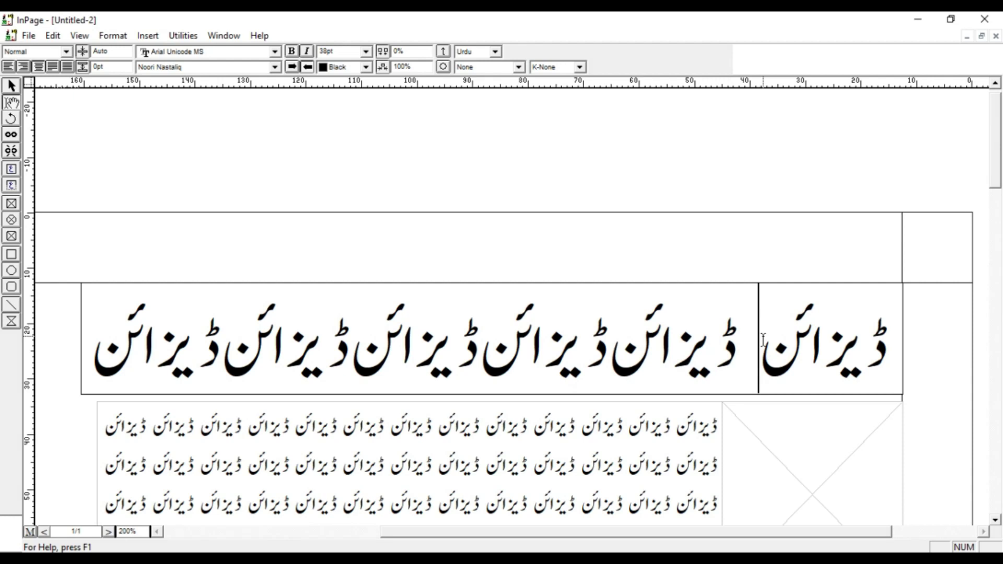
key("Delete")
key("Escape")
- Fill the title box with black
left_click(186, 54)
left_click(182, 68)
left_click(182, 69)
left_click(177, 105)
- Set the colour of all the title text to white
double_click(359, 334)
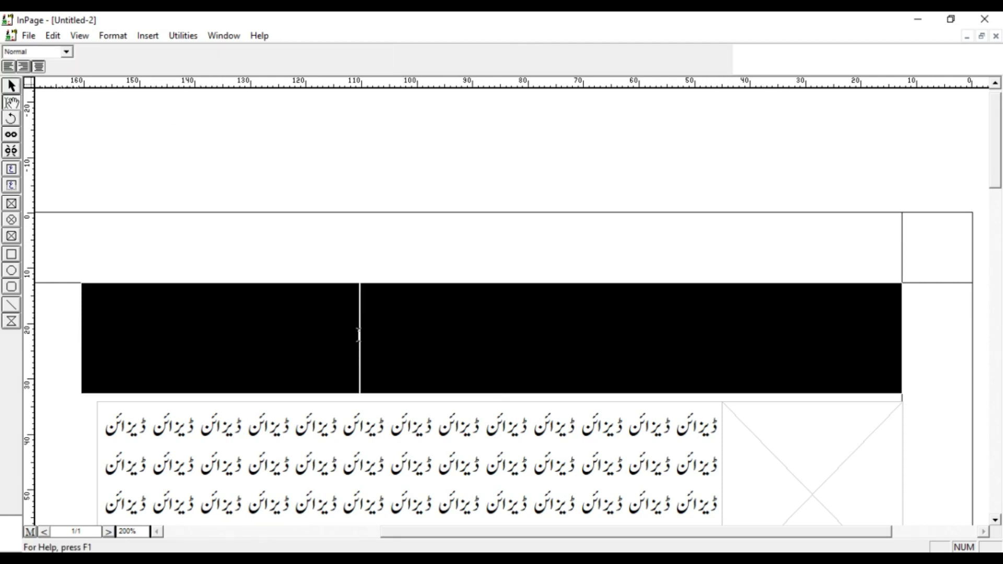
key("ctrl+a")
left_click(341, 67)
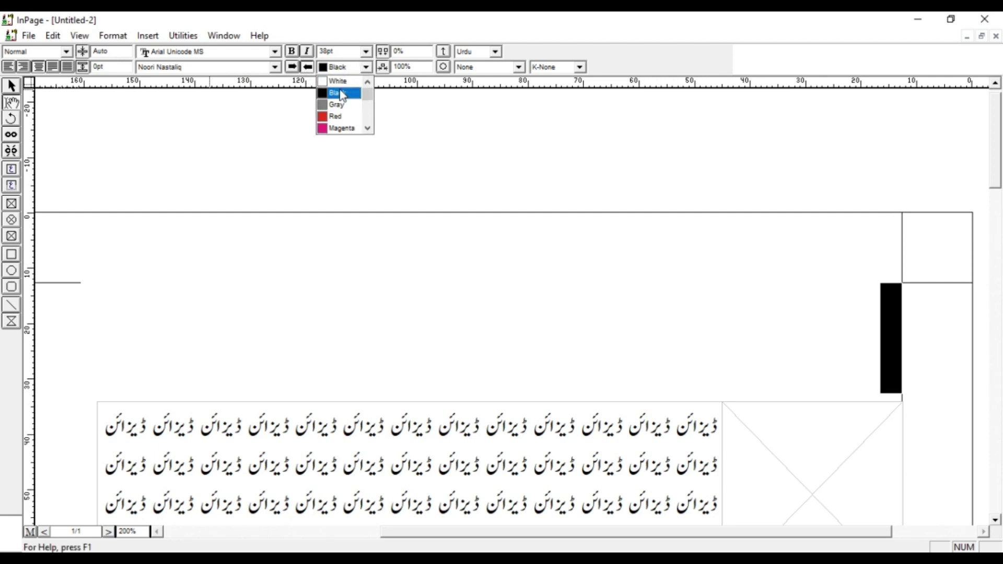
left_click(348, 81)
key("Escape")
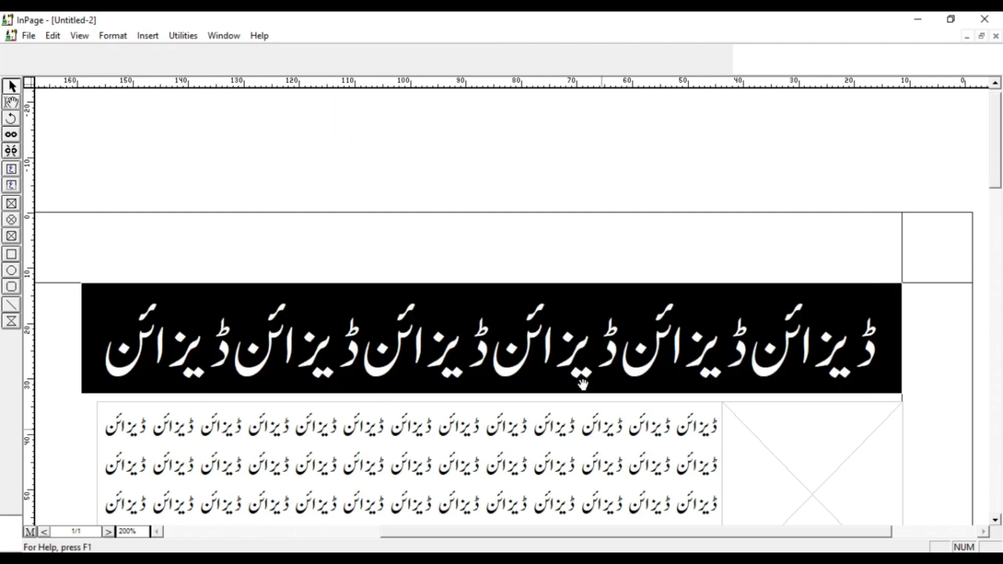
- Import the tree image 82bcd80d6f681c748632130f23a7dbf4 from Downloads into the rectangular picture box
left_click_drag(608, 429, 465, 208)
left_click(688, 246)
double_click(631, 258)
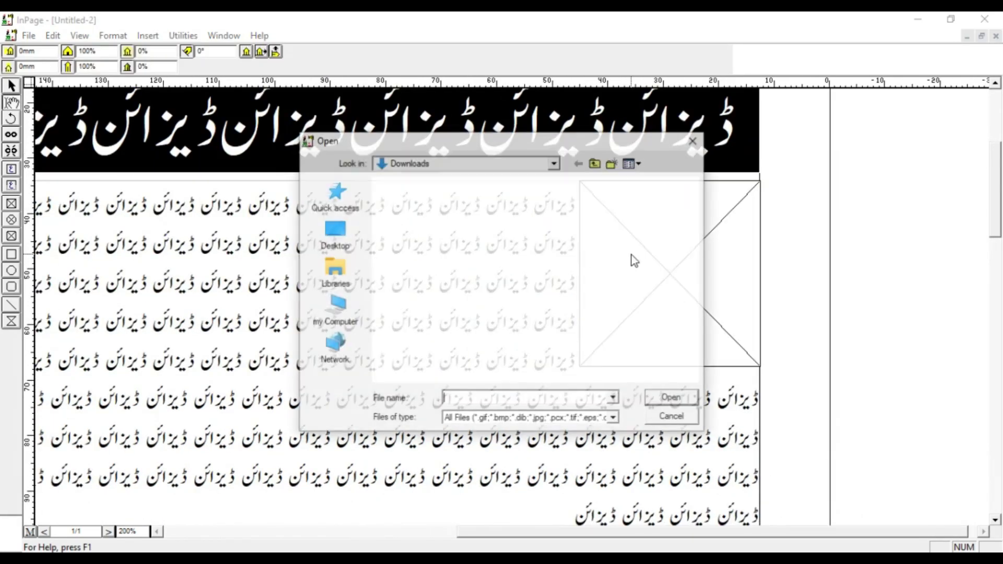
left_click(498, 244)
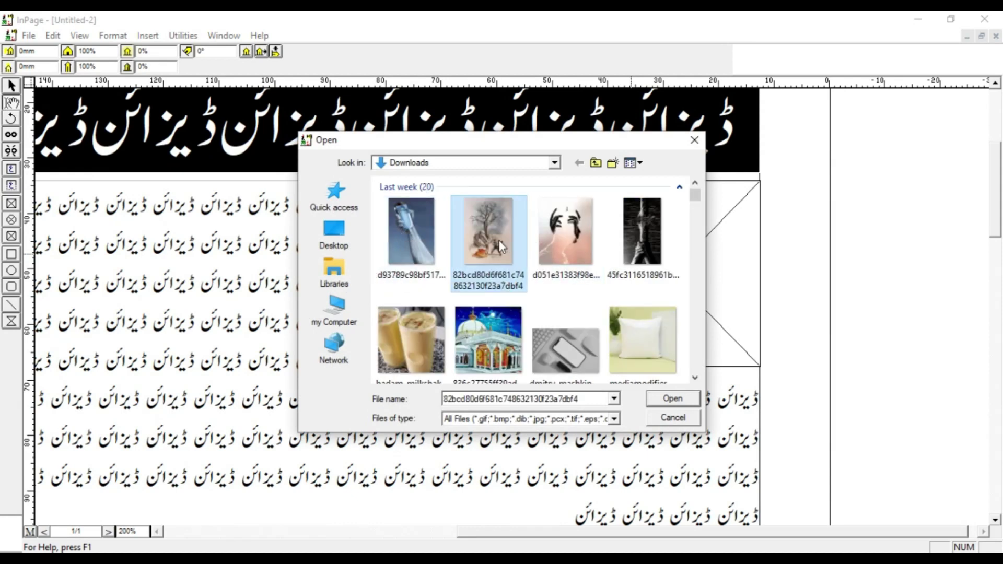
double_click(500, 245)
- Shift the tree image to the right edge of its picture box and narrow the box to the image's width
left_click_drag(665, 311, 638, 257)
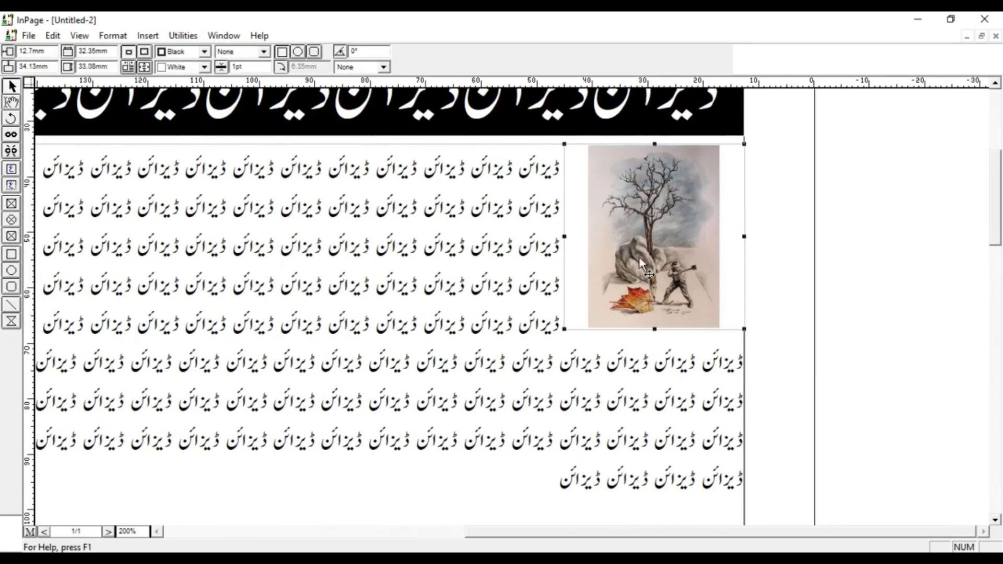
left_click_drag(577, 240, 591, 240)
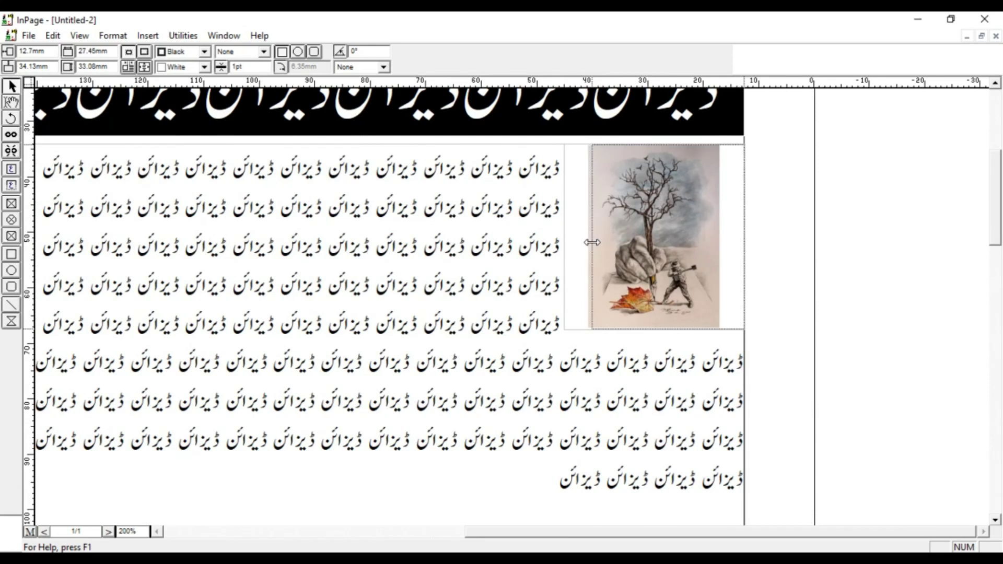
left_click(666, 258)
key("Right")
key("Up")
key("Right")
key("Right")
key("Right")
key("Right")
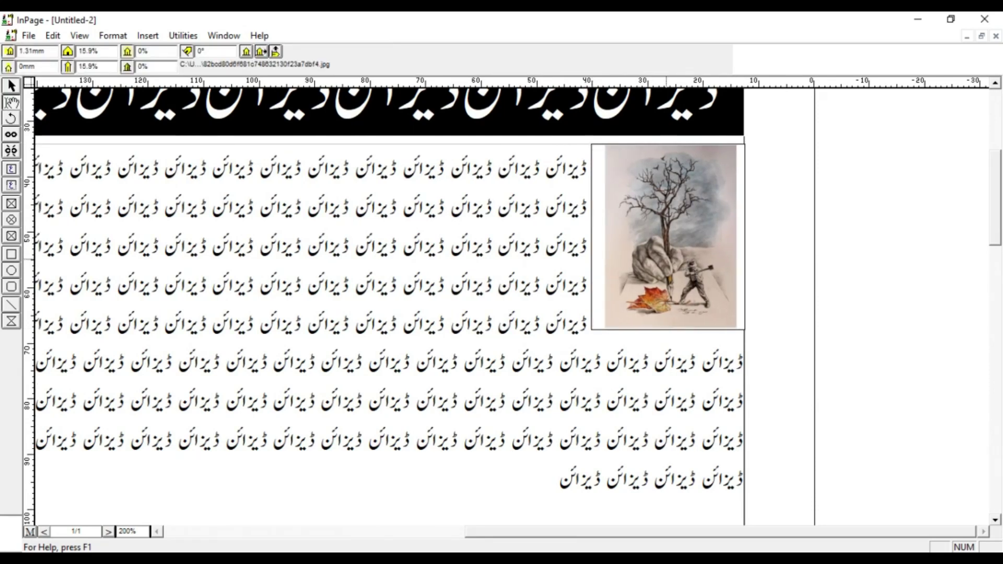
left_click(666, 258)
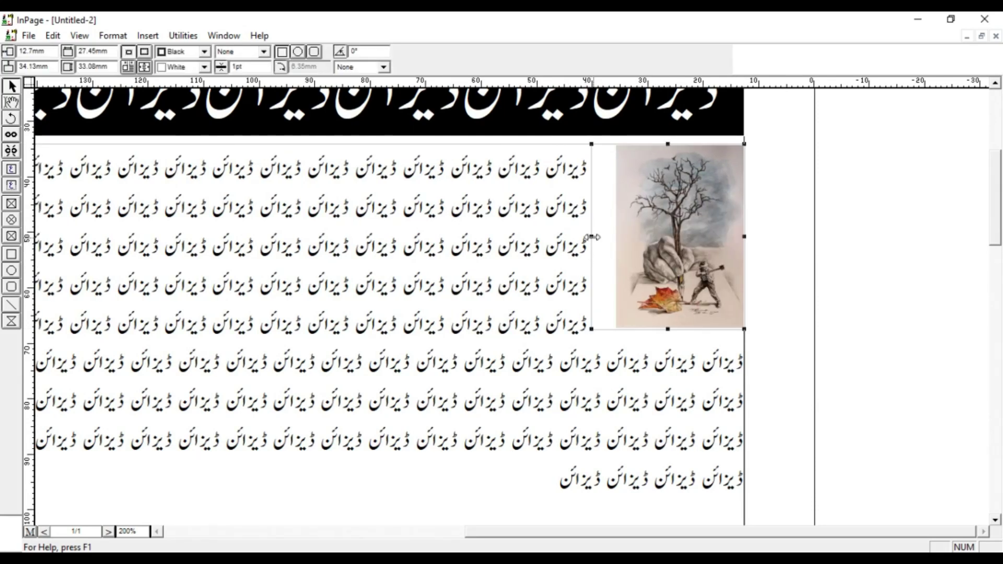
left_click_drag(591, 236, 614, 241)
- Move the body text and picture up close to the title bar and narrow the bar to about 145 mm
left_click_drag(517, 292, 691, 303)
left_click_drag(435, 220, 434, 209)
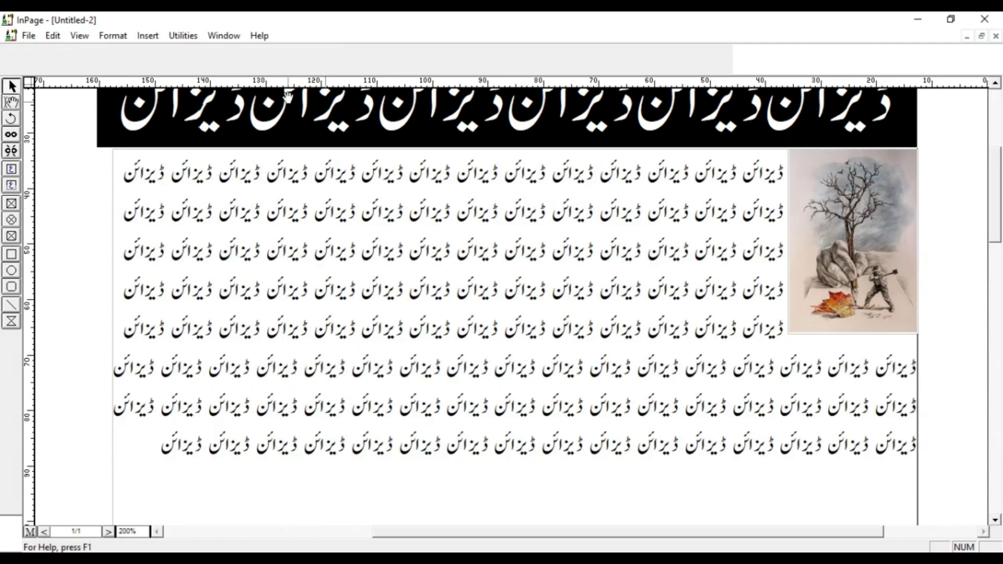
left_click_drag(286, 96, 266, 181)
left_click(102, 207)
left_click_drag(78, 178, 93, 254)
left_click_drag(428, 328, 323, 297)
left_click_drag(284, 326, 355, 272)
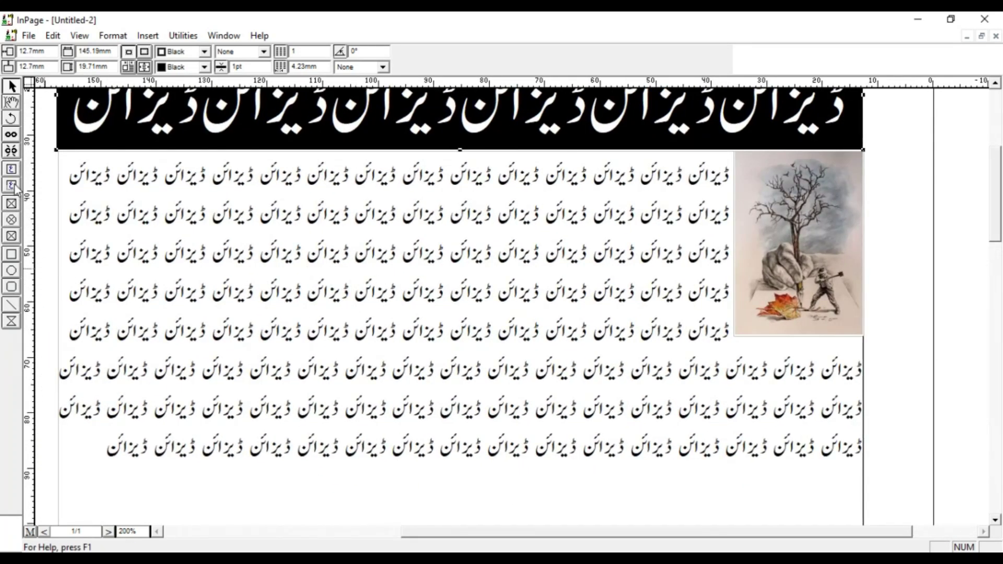
- Draw a circular picture box about 33 mm across over the left side of the body text and import the hands image from Downloads
left_click(11, 219)
left_click_drag(69, 158, 250, 340)
double_click(164, 230)
double_click(566, 232)
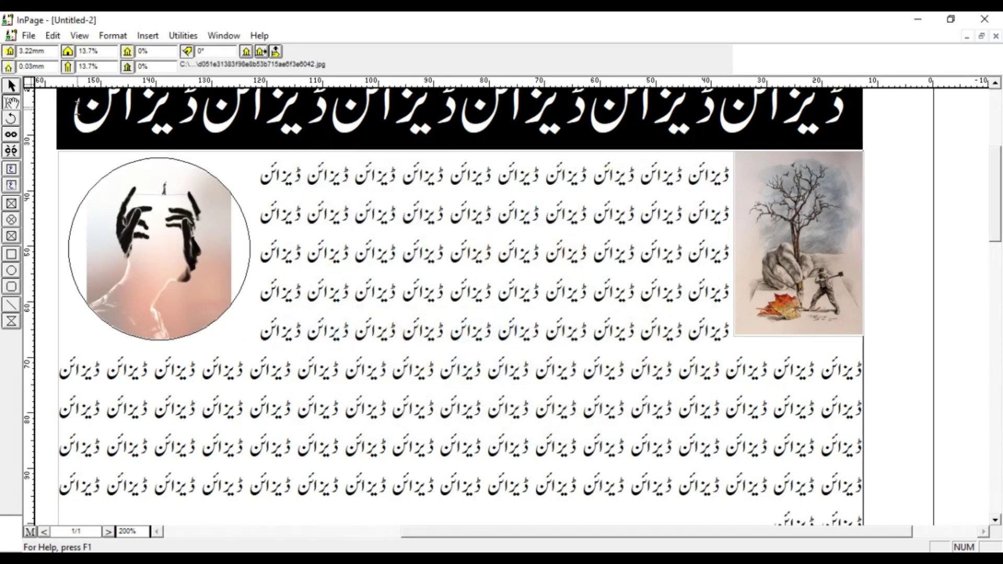
- Set the scale of the image in the circular picture box to 20%
double_click(83, 51)
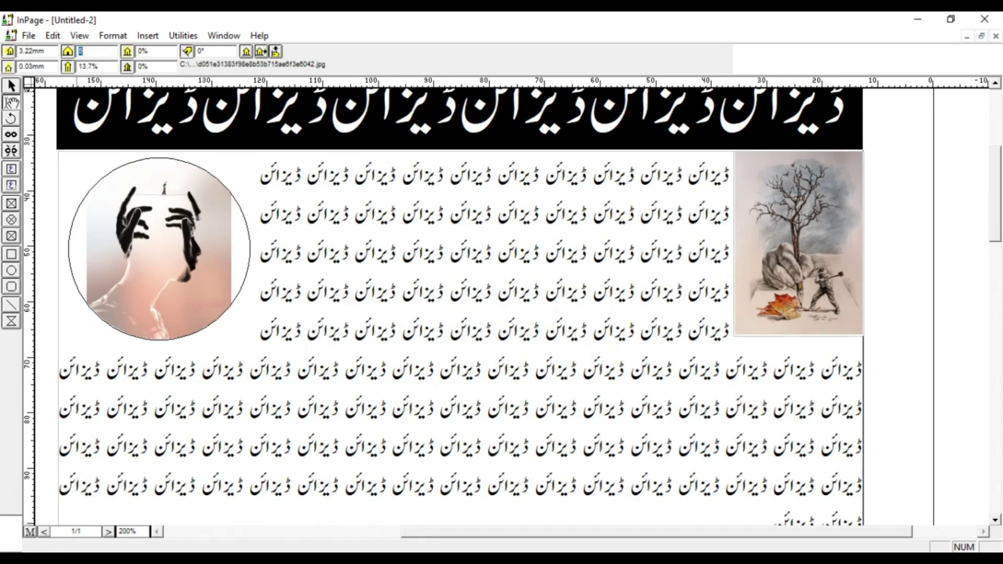
key("Return")
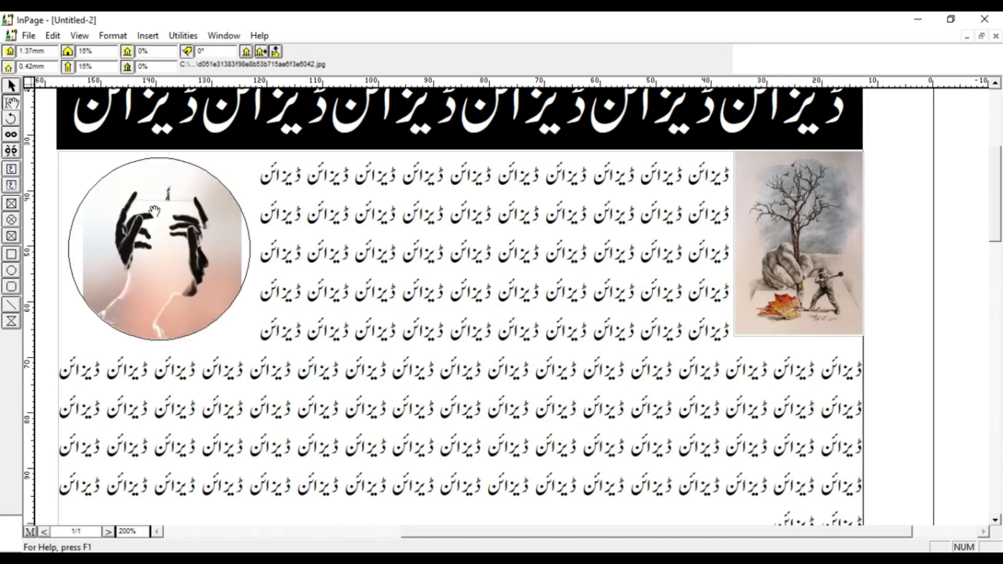
double_click(102, 51)
type("20")
key("Return")
- Reposition the hands image within the circular frame so that the hands and head fill it evenly
mouse_move(166, 224)
left_mouse_down()
mouse_move(176, 224)
mouse_move(176, 212)
left_mouse_up()
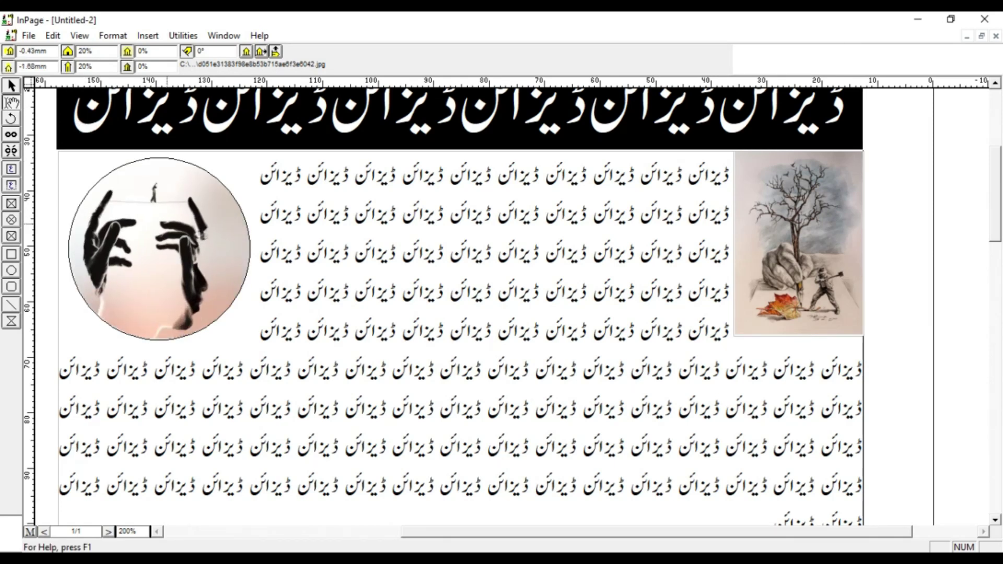
key("Up")
key("Up")
key("Up")
key("Up")
key("Up")
key("Up")
key("Up")
key("Up")
key("Up")
key("Up")
key("Up")
key("Up")
key("Up")
key("Up")
key("Up")
key("Right")
key("Right")
key("Right")
key("Right")
key("Right")
key("Right")
key("Right")
key("Right")
key("Right")
key("Right")
key("Right")
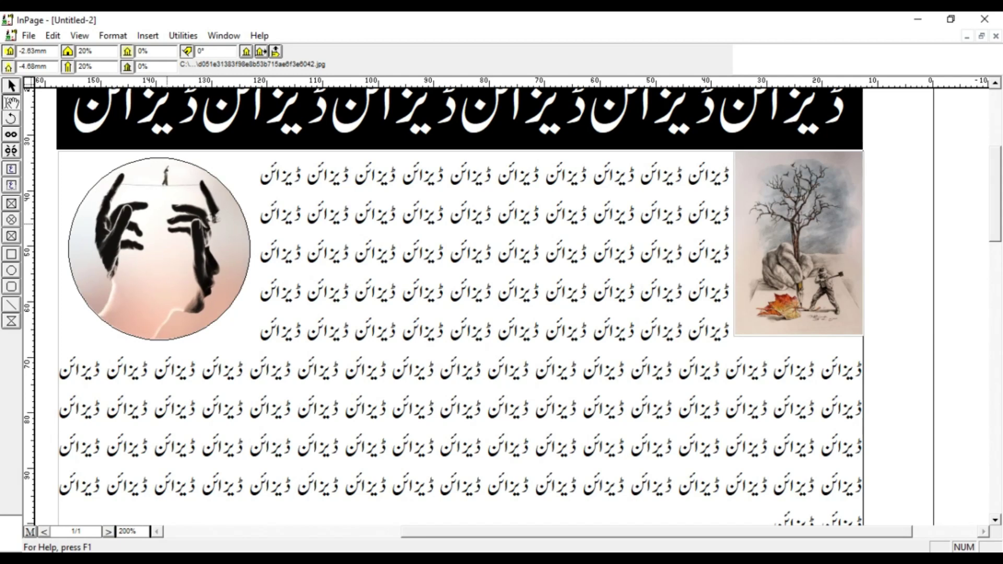
key("Down")
key("Down")
key("Down")
key("Escape")
key("ctrl+Tab")
left_click(269, 324)
key("Escape")
- Shorten the body text box to about 71 mm high and delete the overflow after its last word
key("ctrl+1")
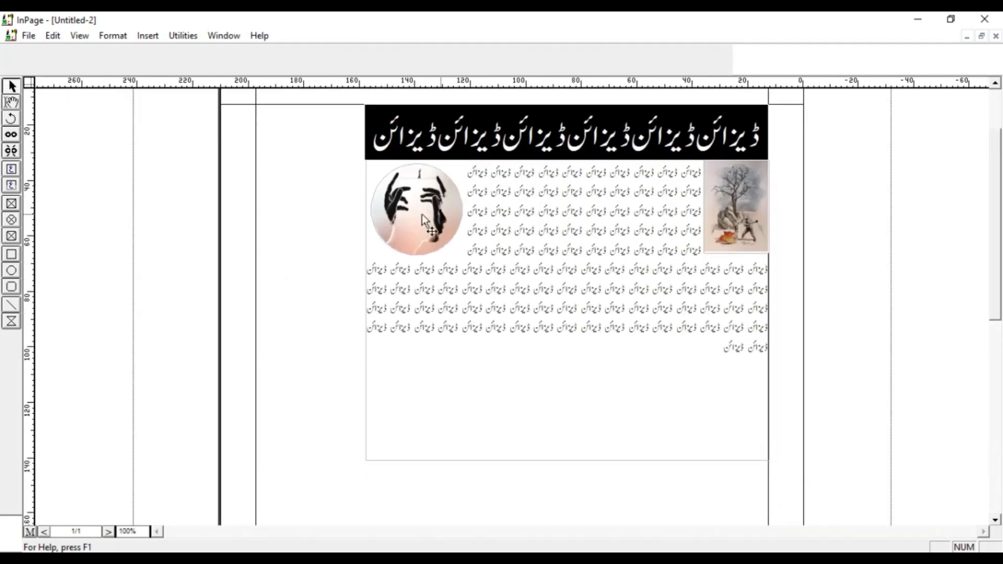
left_click(531, 438)
left_click_drag(576, 405, 580, 358)
double_click(679, 348)
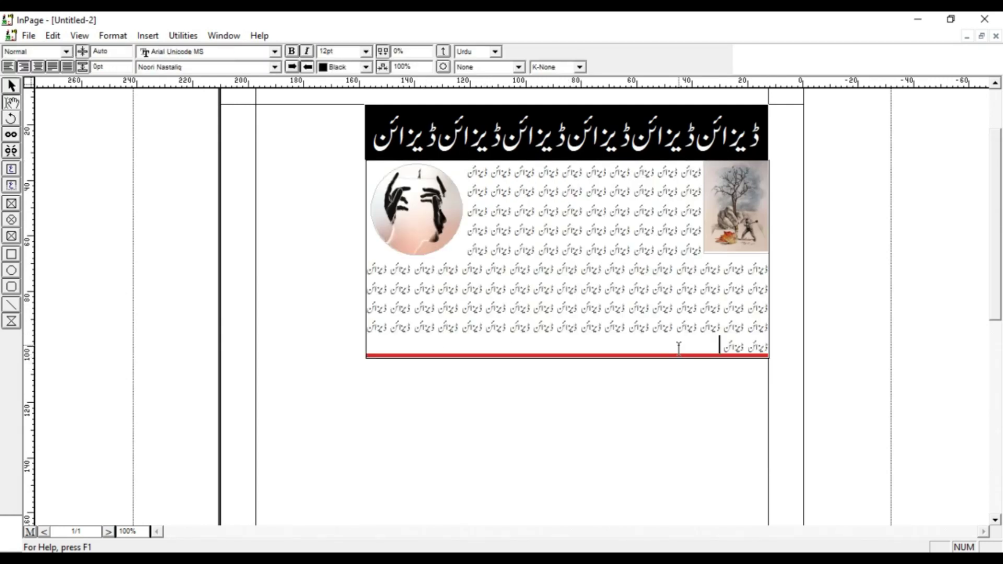
key("Delete")
key("Escape")
scroll(631, 325, "up", 1)
left_click(618, 309)
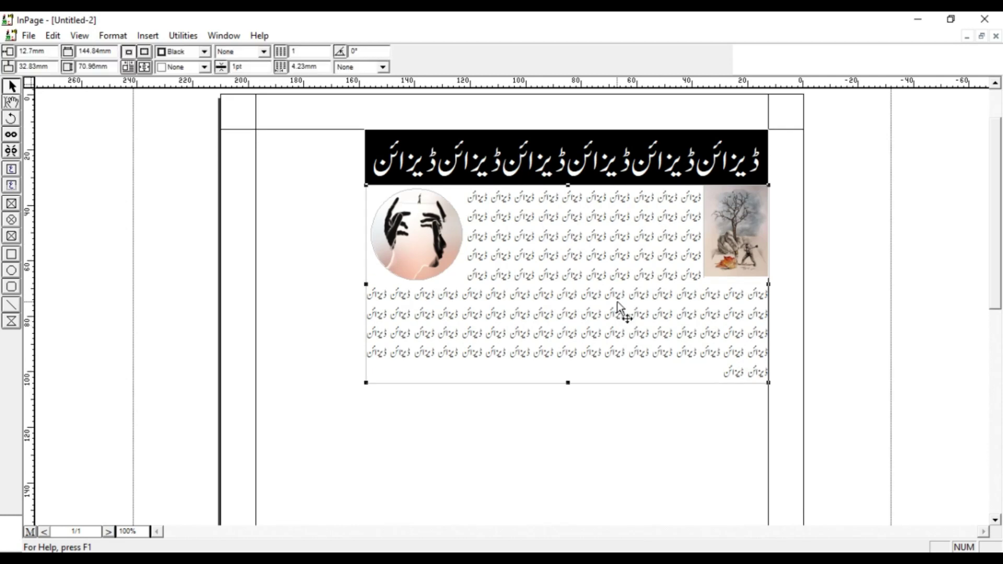
left_click(113, 35)
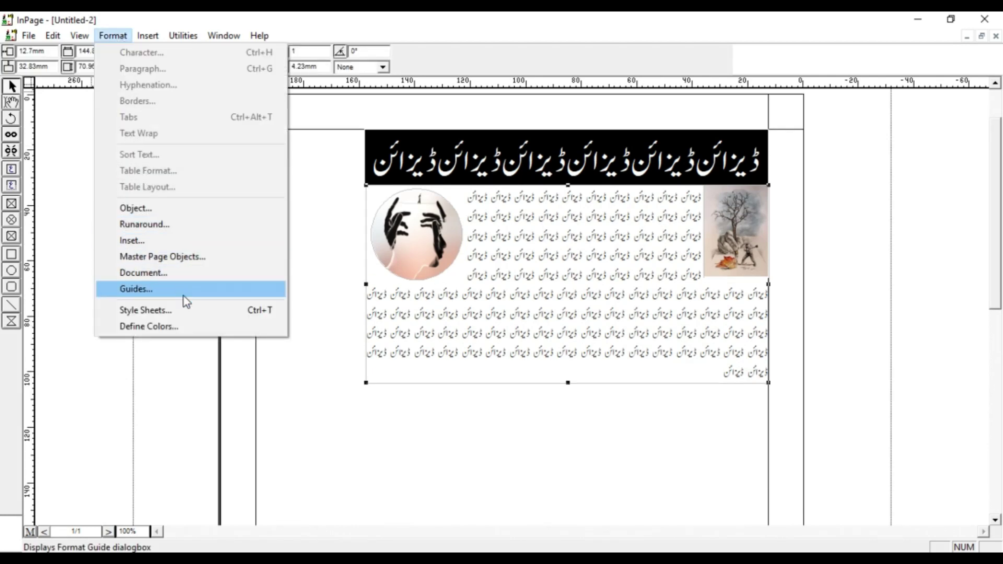
key("Escape")
key("Escape")
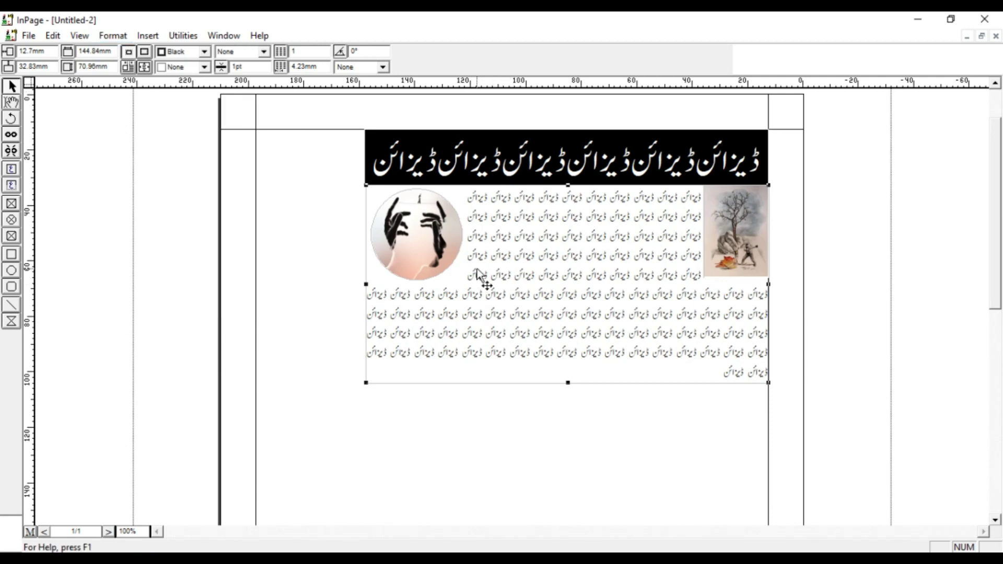
- Set the number of columns in the body text box to 2
double_click(510, 291)
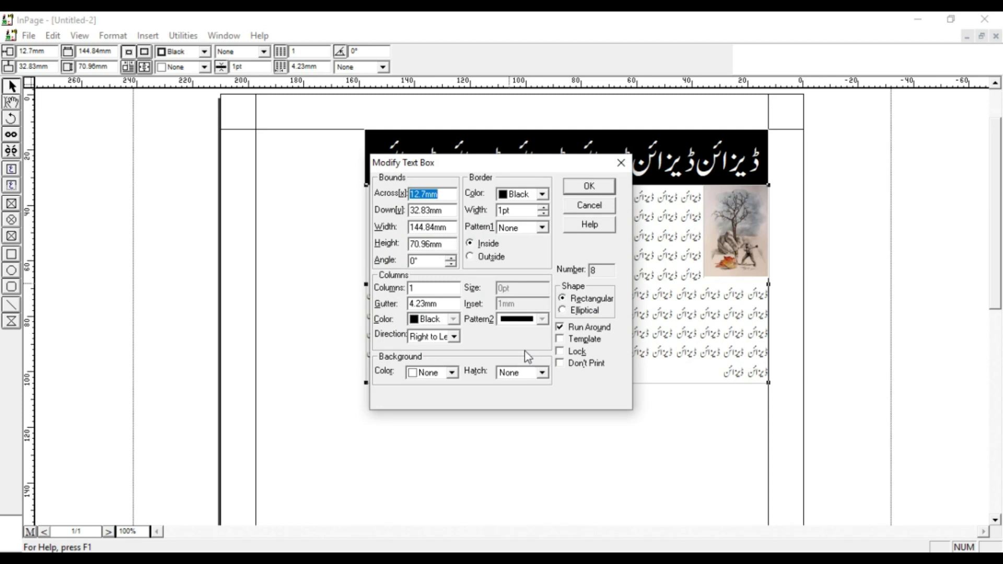
left_click(417, 288)
type("2")
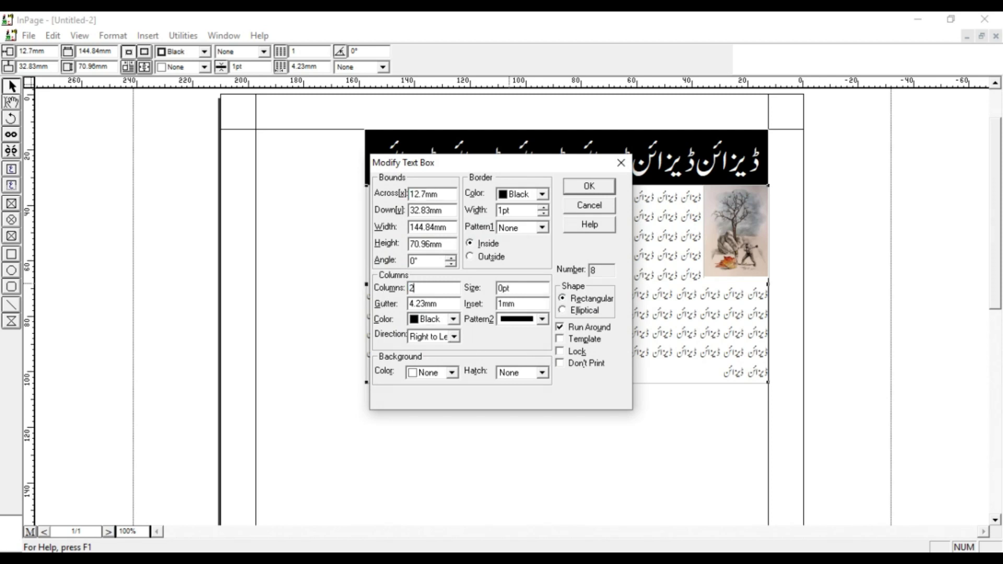
key("Return")
key("ctrl+3")
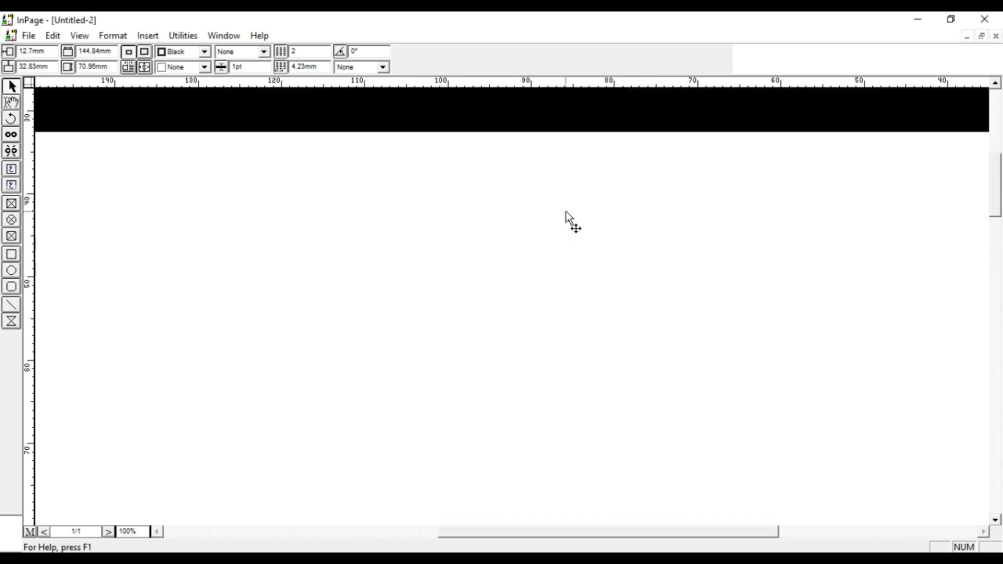
scroll(533, 269, "down", 2)
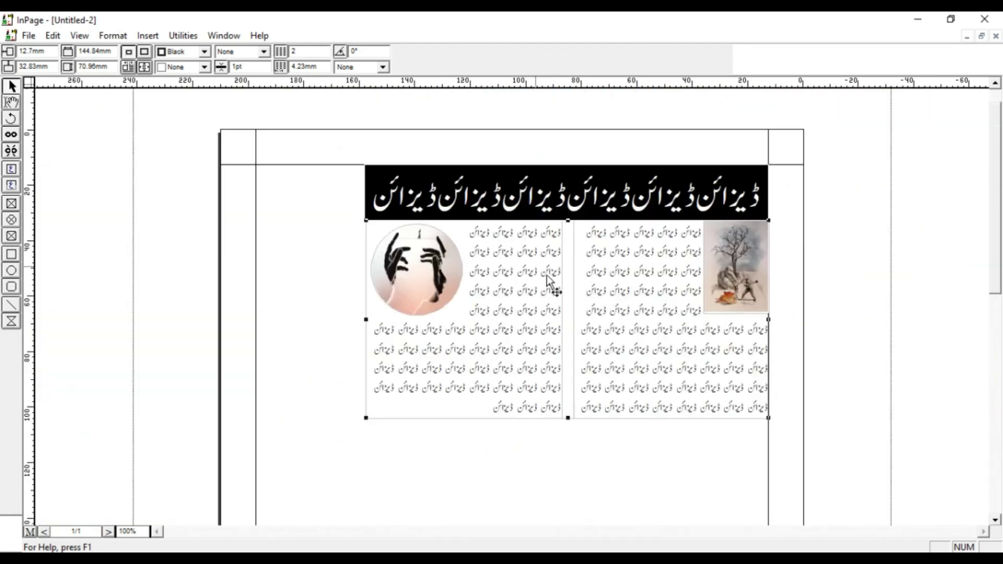
scroll(544, 288, "up", 2)
key("ctrl+1")
- Duplicate the title bar, body text box and both pictures, and place the copy directly below the original layout
left_click_drag(331, 193, 806, 487)
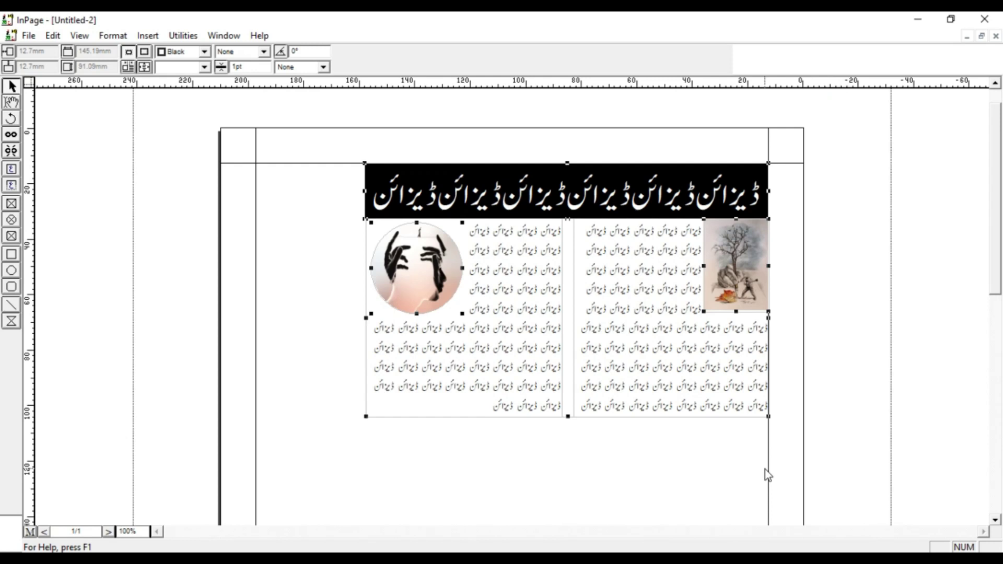
key("ctrl+c")
key("ctrl+v")
left_click(767, 443)
left_click_drag(749, 470, 748, 458)
scroll(694, 336, "down", 3)
- Replace the tree image in the lower layout's rectangular picture box with the hands image from Downloads
left_click(729, 329)
key("Delete")
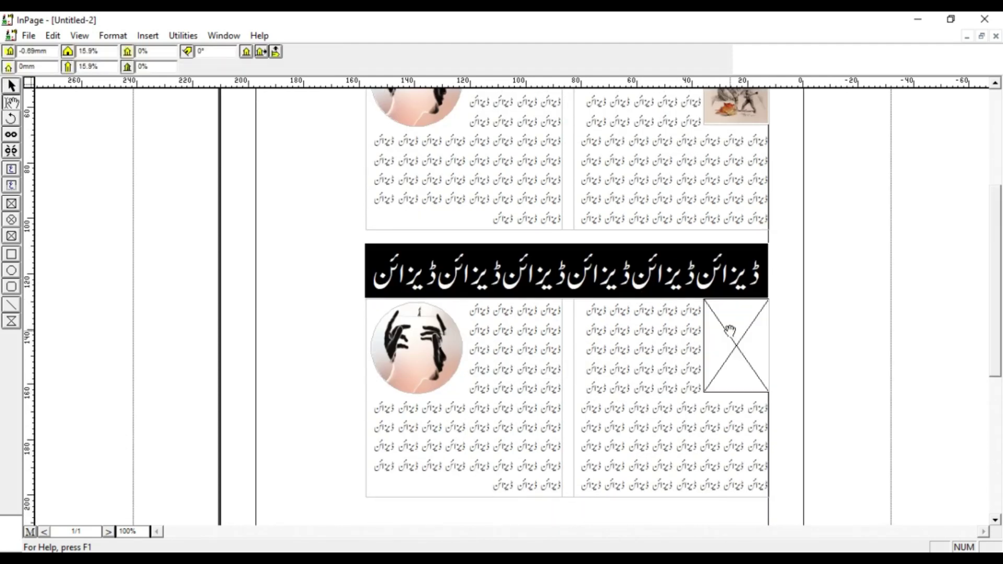
double_click(730, 331)
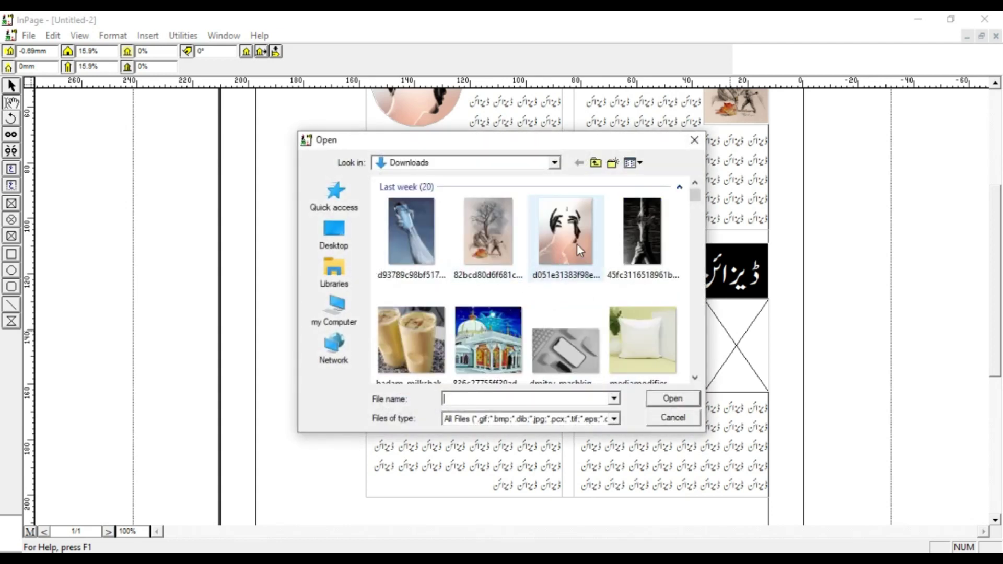
double_click(559, 233)
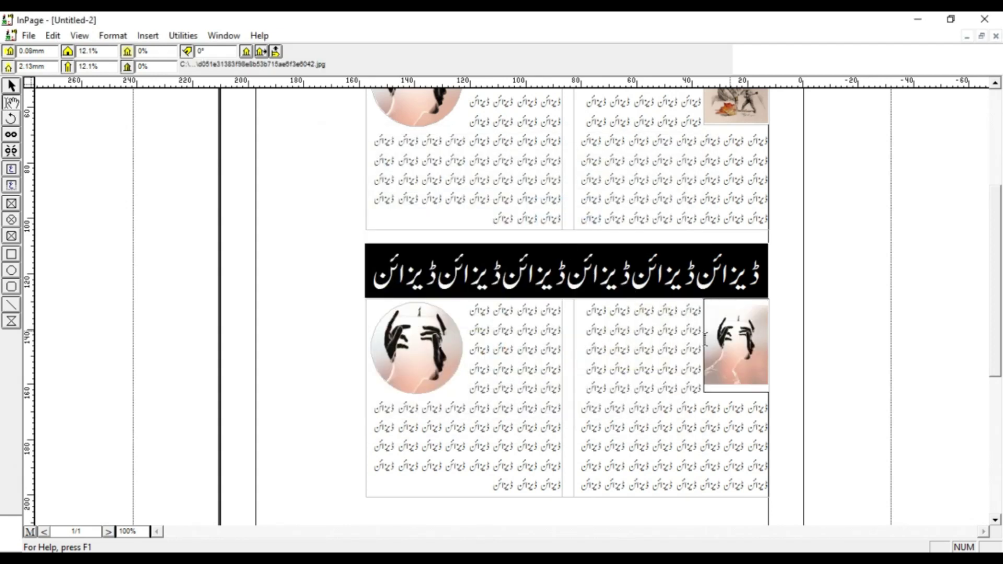
- Scale the hands image in the lower rectangular picture box to 15% and shift it until it fills the frame
right_click(744, 341)
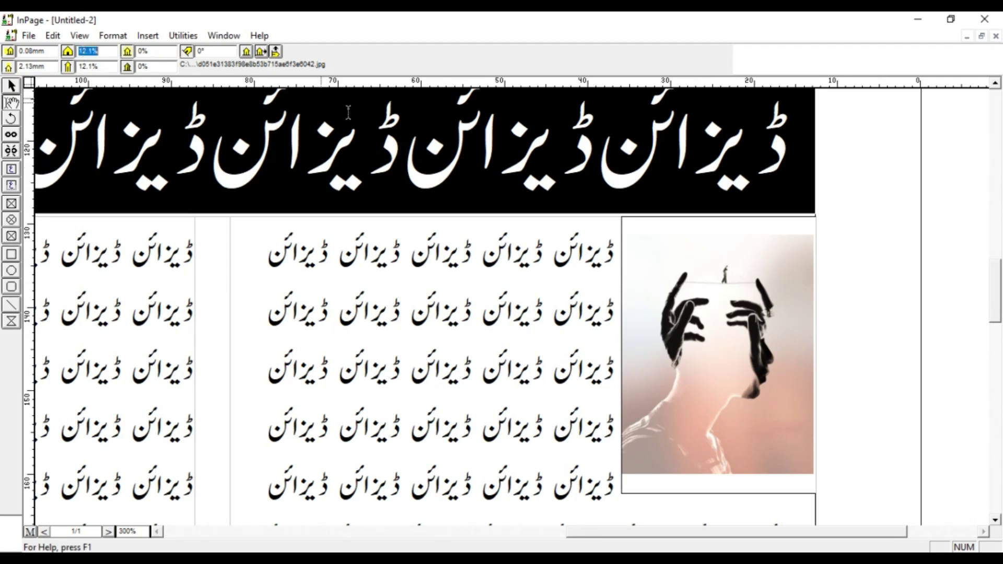
key("Return")
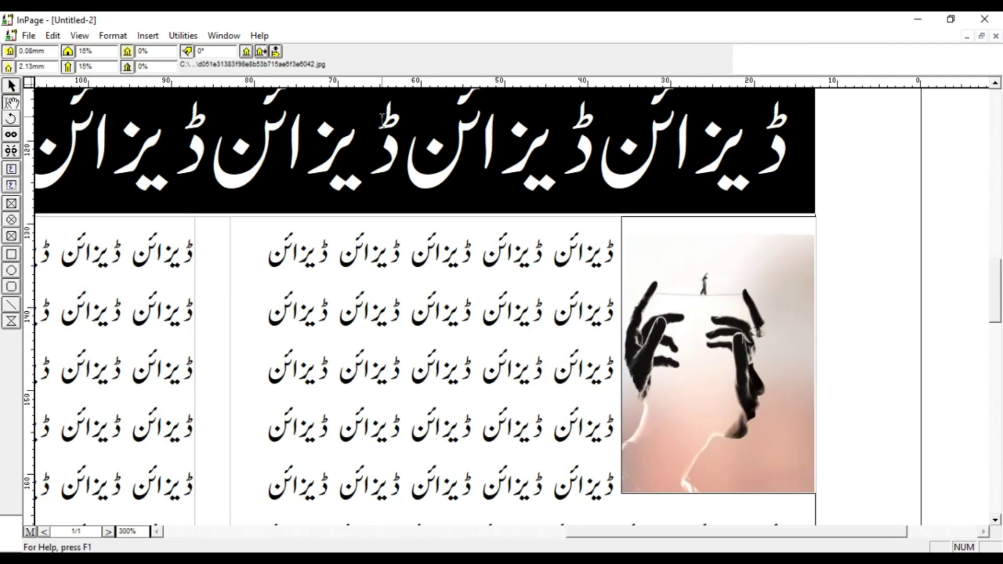
left_click_drag(751, 385, 784, 377)
key("Up")
key("Up")
key("Up")
key("Up")
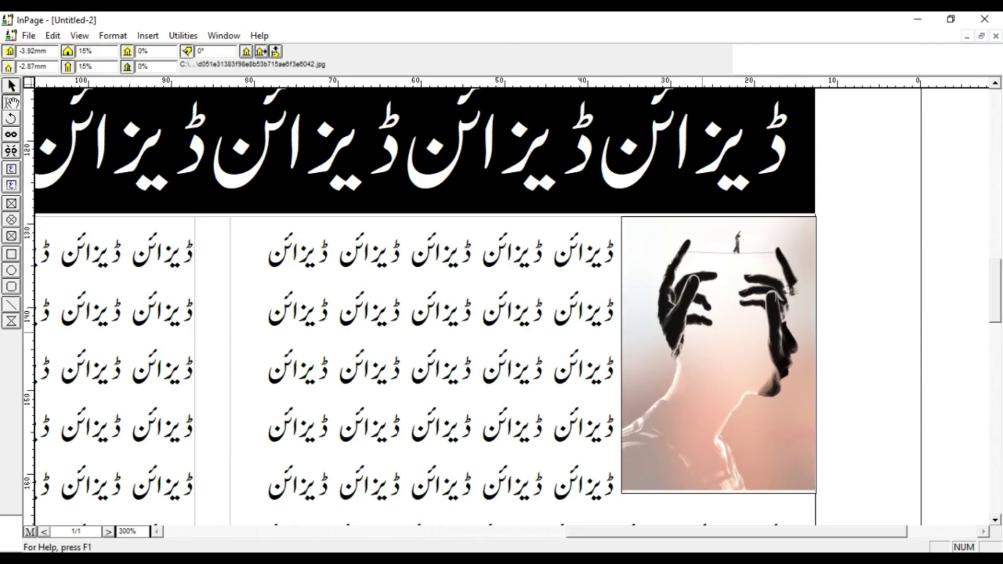
key("Up")
key("Down")
key("Escape")
left_click_drag(709, 384, 687, 278)
left_click(687, 278)
key("Escape")
left_click_drag(688, 342, 688, 344)
key("Escape")
- Replace the hands image in the lower layout's circular picture box with the hand-holding-phone image from Downloads
left_click_drag(68, 313, 462, 312)
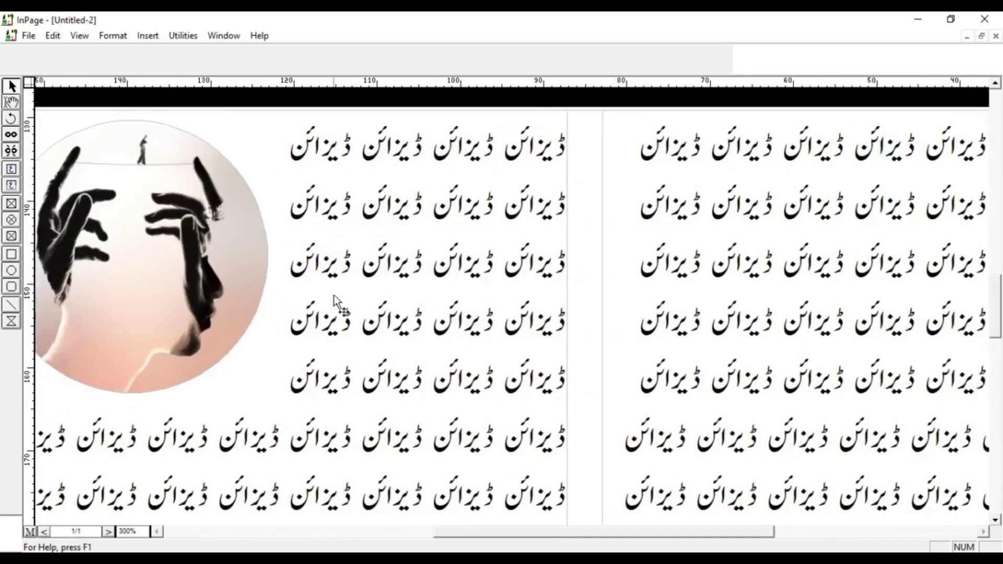
left_click_drag(90, 265, 153, 277)
scroll(194, 256, "left", 2)
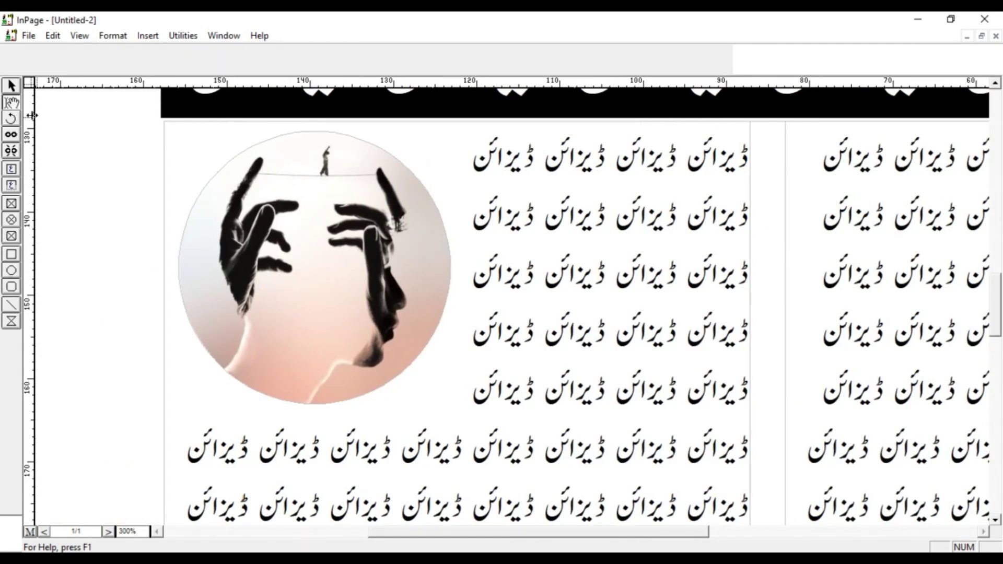
left_click(292, 219)
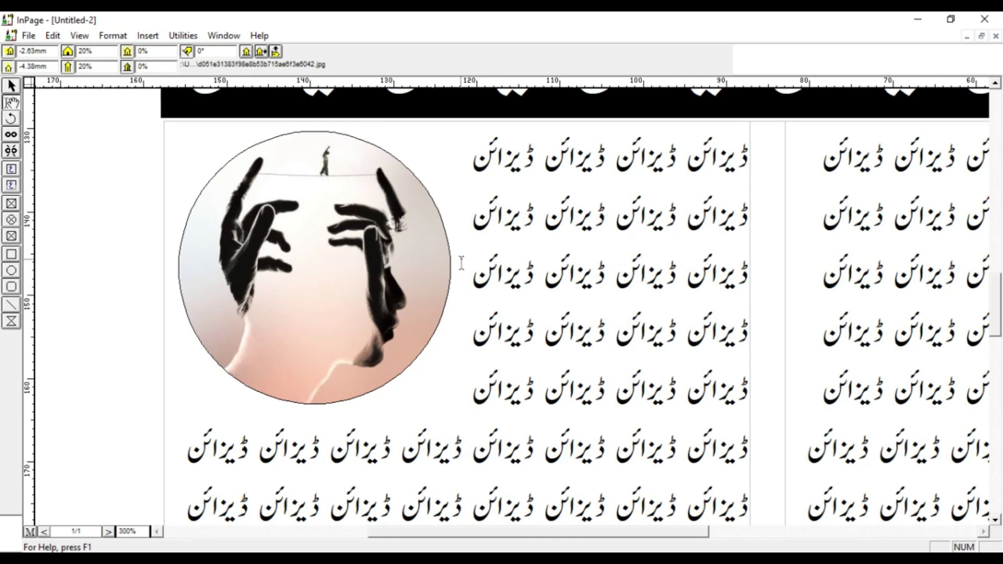
left_click(504, 272)
left_click(397, 266)
left_click(593, 298)
left_click(378, 273)
double_click(363, 259)
key("ctrl+e")
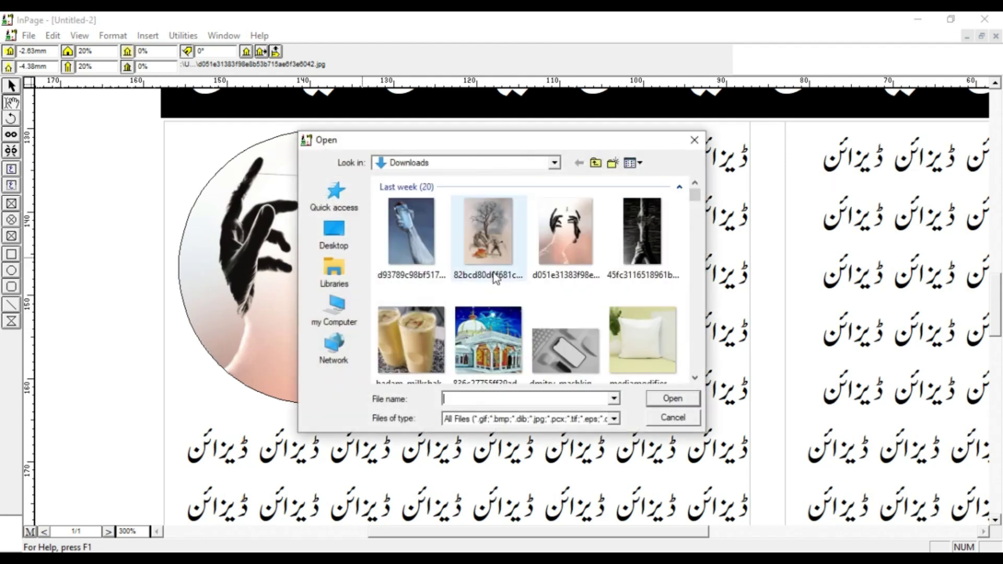
double_click(416, 250)
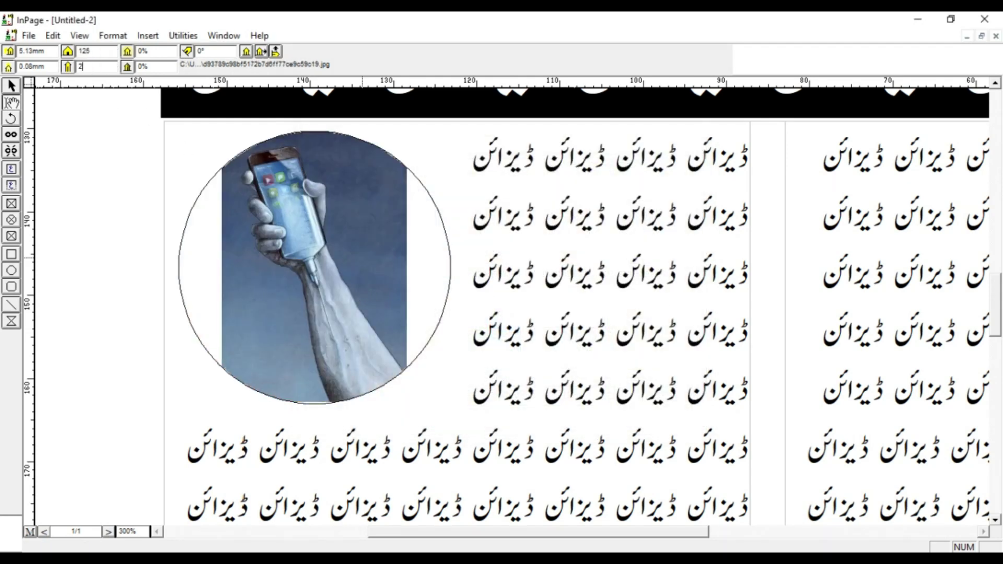
- Enlarge the phone image and reposition it so the phone and fingers fill the circular frame
key("Return")
left_click_drag(261, 244, 439, 231)
key("Escape")
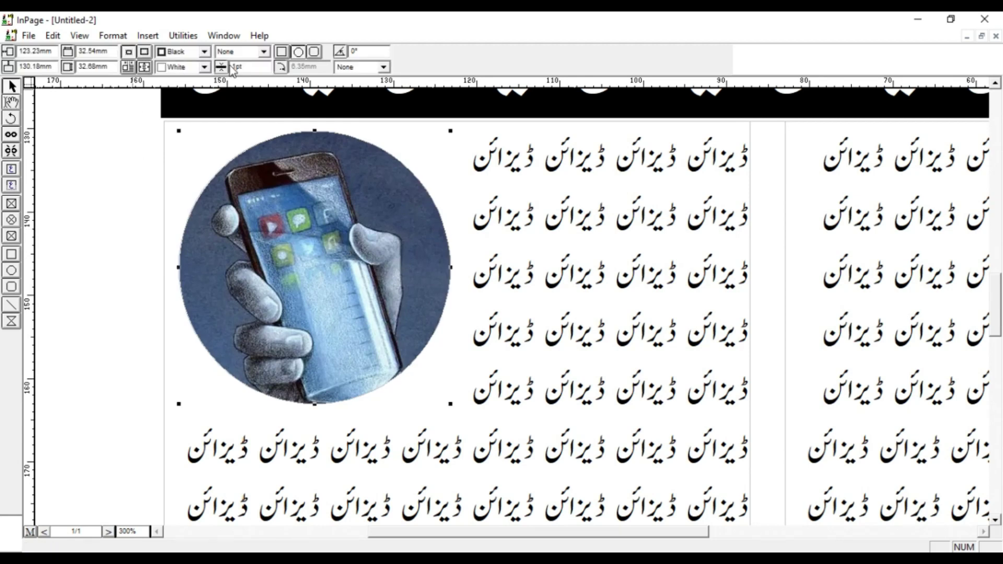
- Give the circular picture box a solid red border 2 pt wide
type("2")
key("Return")
left_click(204, 51)
left_click(170, 93)
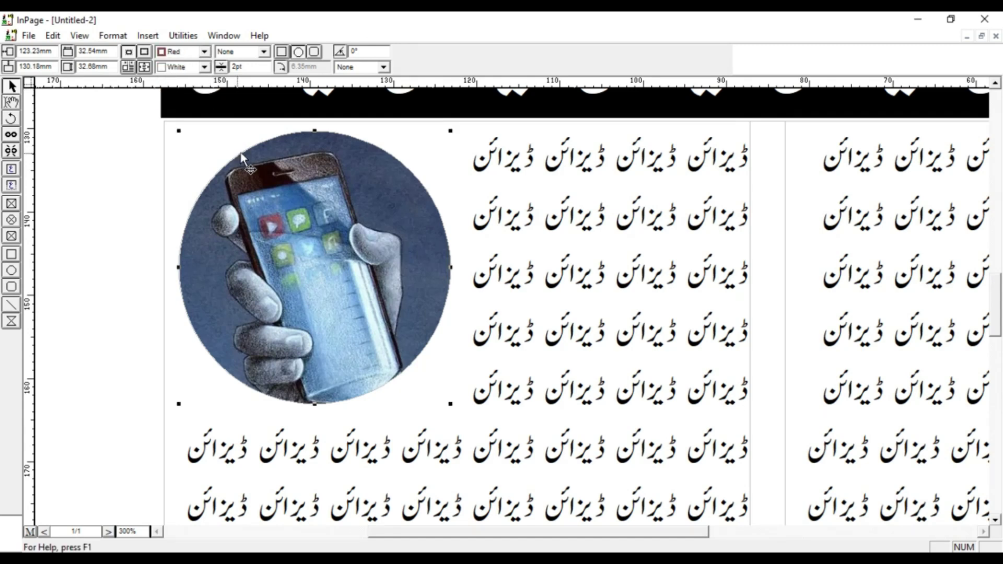
left_click(264, 52)
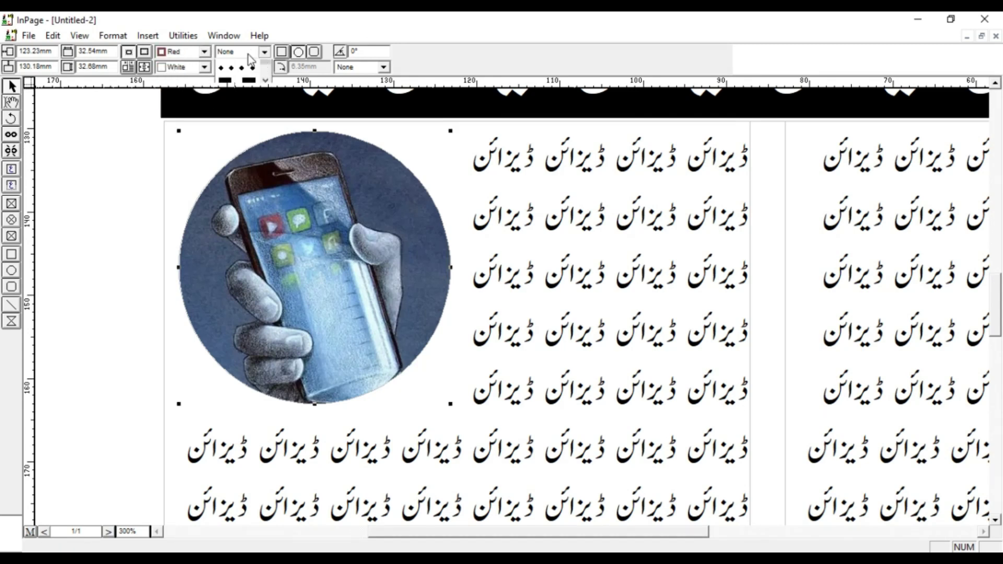
left_click(235, 80)
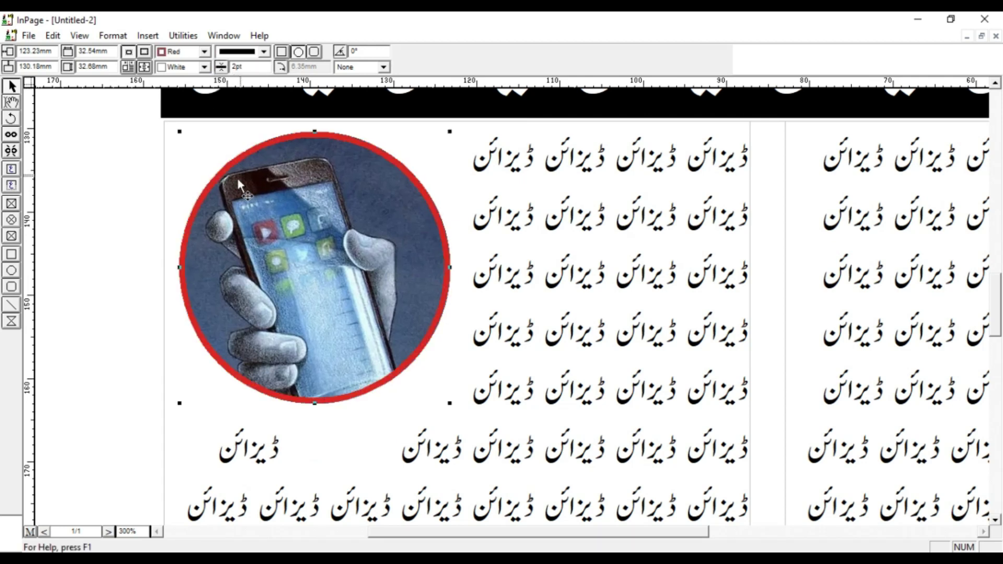
- Try a white border colour on the circular picture box
left_click(204, 51)
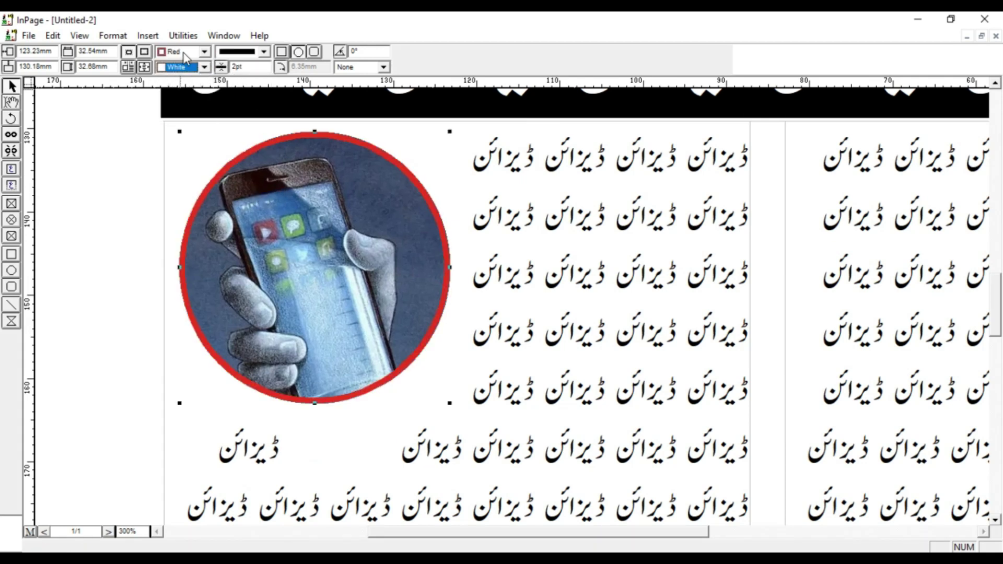
left_click(180, 67)
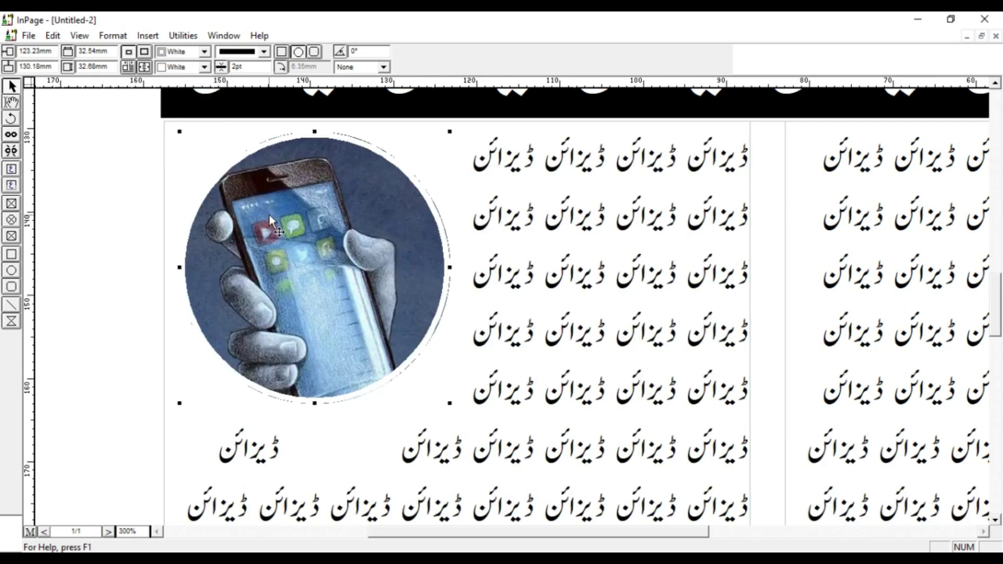
key("ctrl+v")
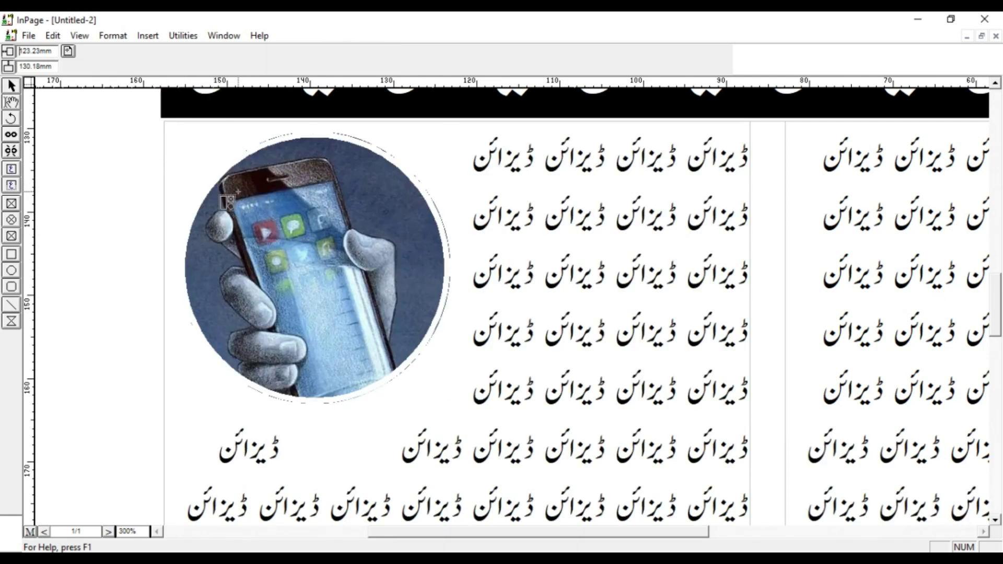
left_click(239, 197)
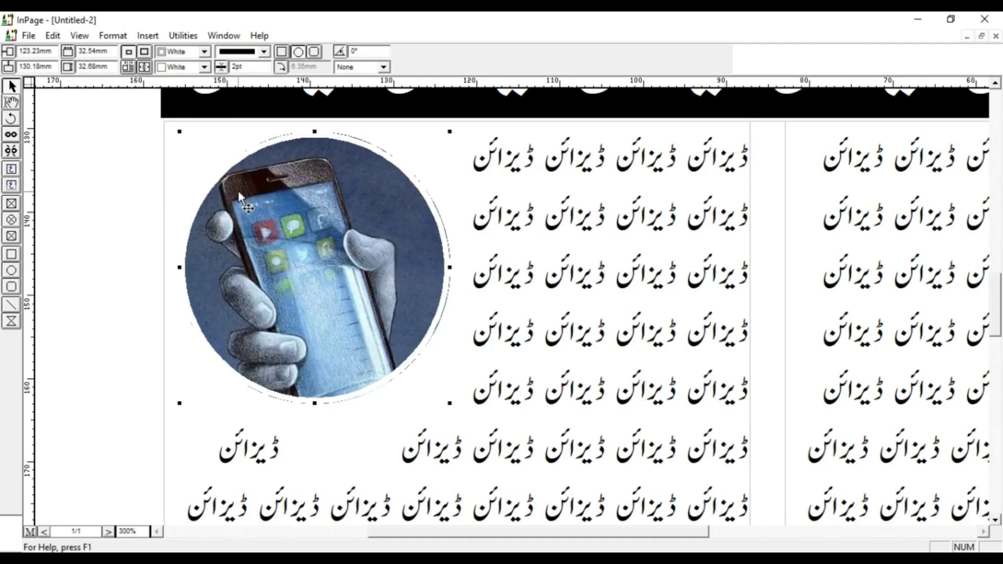
scroll(238, 192, "right", 1)
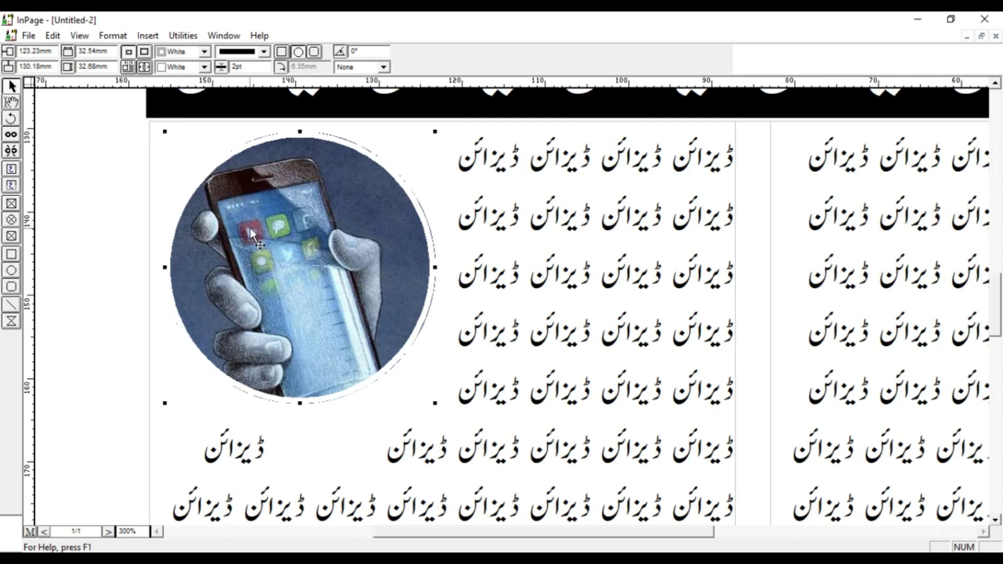
- Set both the fill and the border colour of the circular picture box to red
left_click(203, 67)
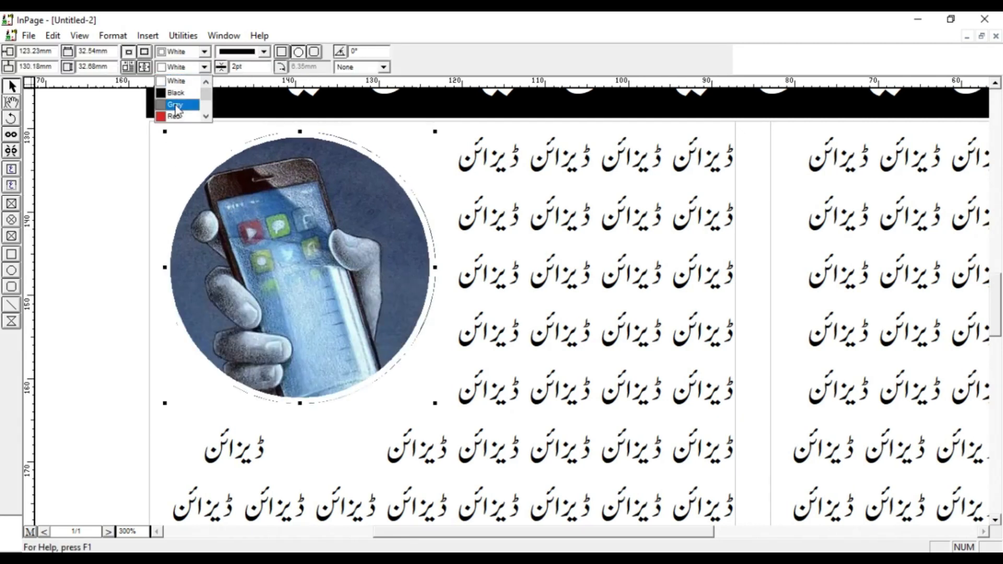
left_click(177, 105)
left_click(187, 51)
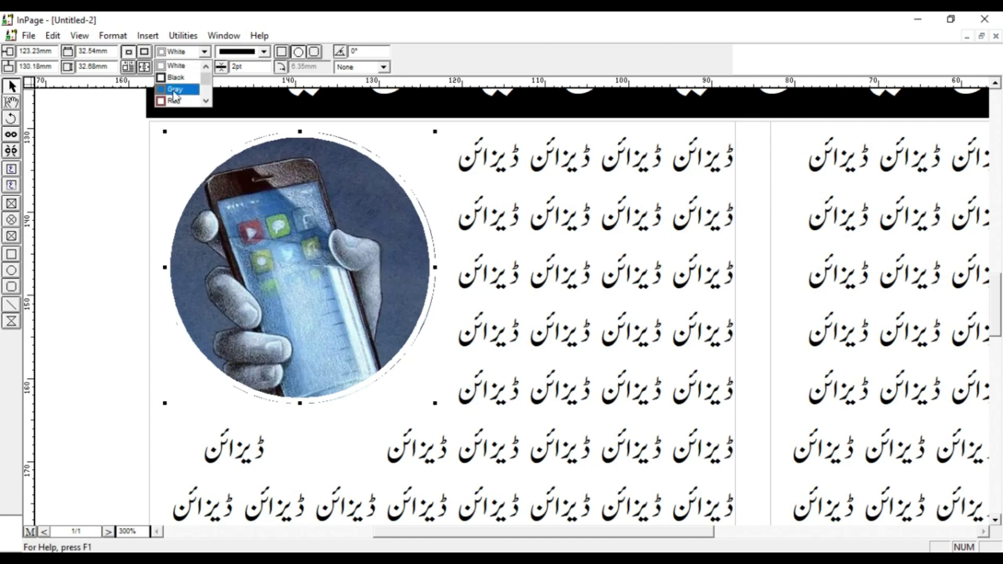
left_click(174, 101)
- Nudge the circular picture box up to a vertical position of 129.18 mm so the line below it runs unbroken
scroll(196, 209, "down", 3)
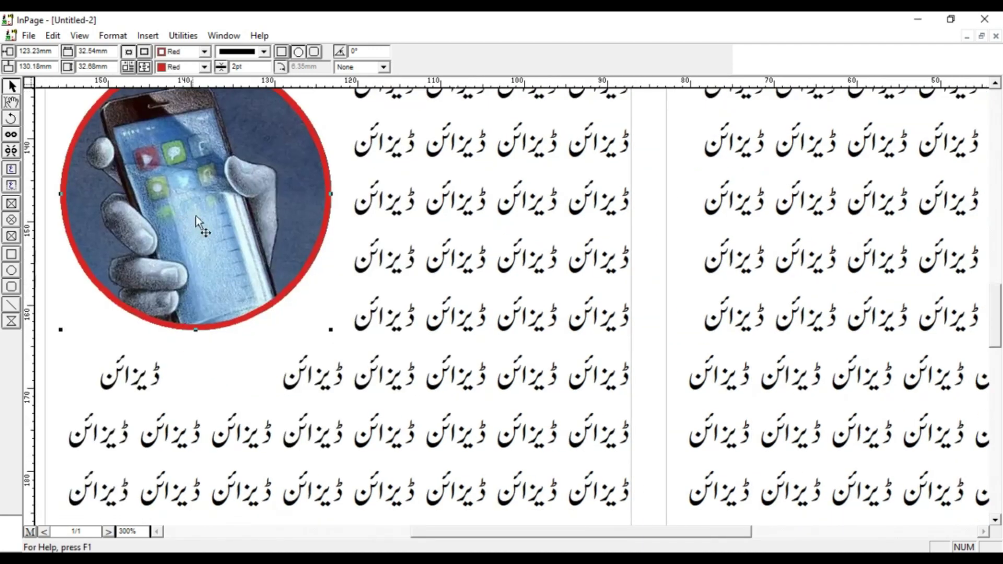
right_click(282, 229)
right_click(434, 171)
key("Up")
key("Up")
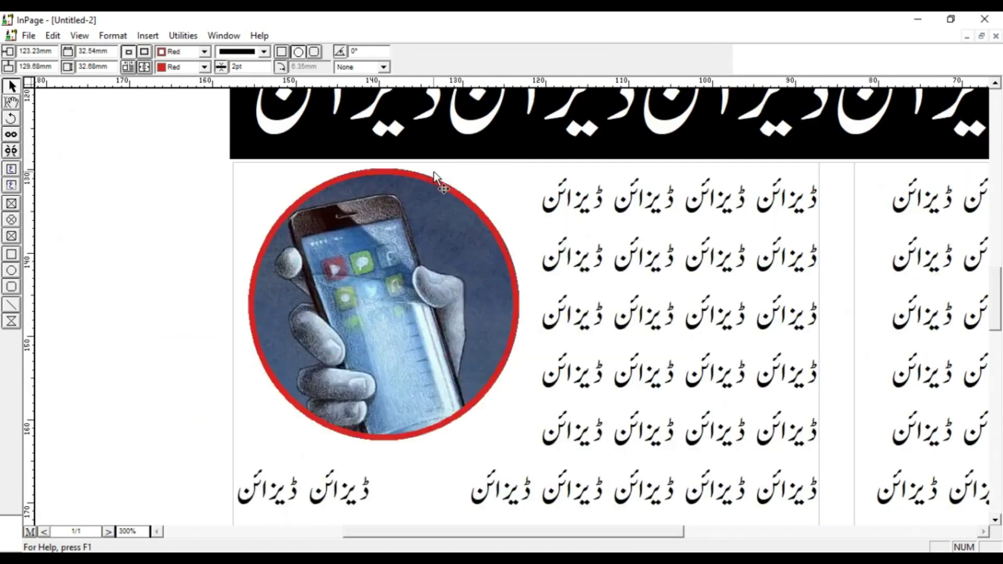
key("Up")
key("Up")
key("Down")
key("Down")
left_click_drag(424, 325, 324, 188)
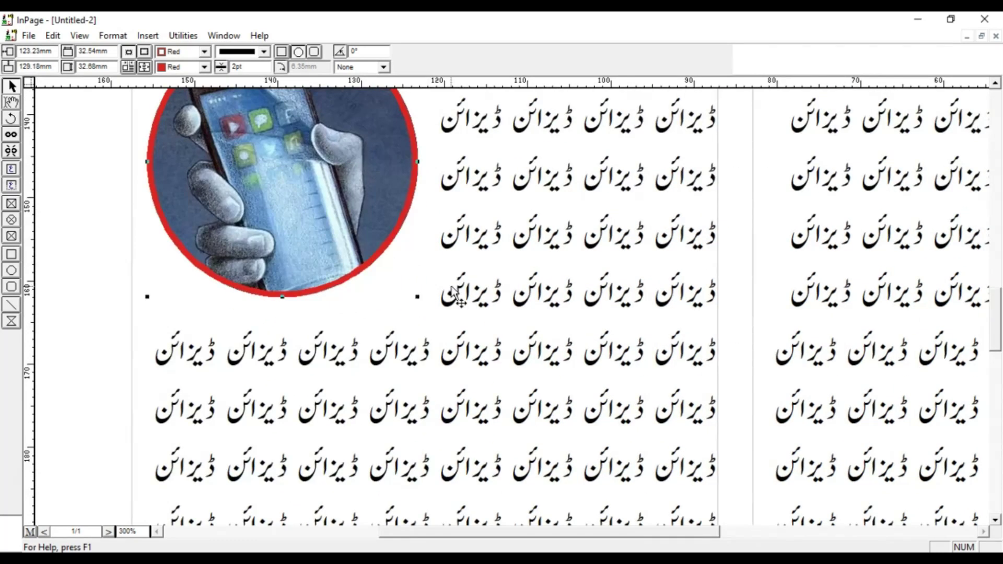
- Turn off text wrap for the body text of the lower layout
left_click(491, 292)
left_click(113, 35)
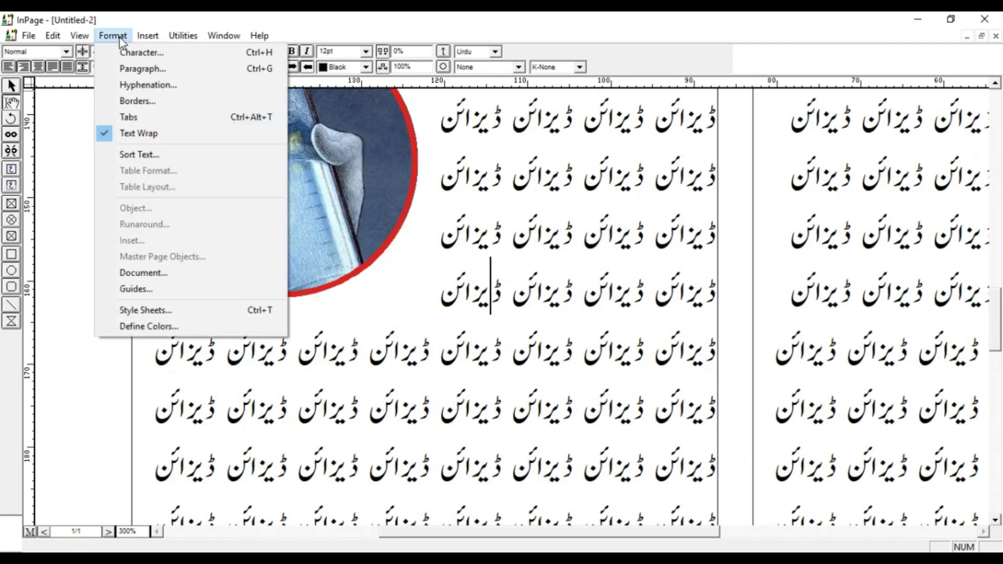
left_click(134, 133)
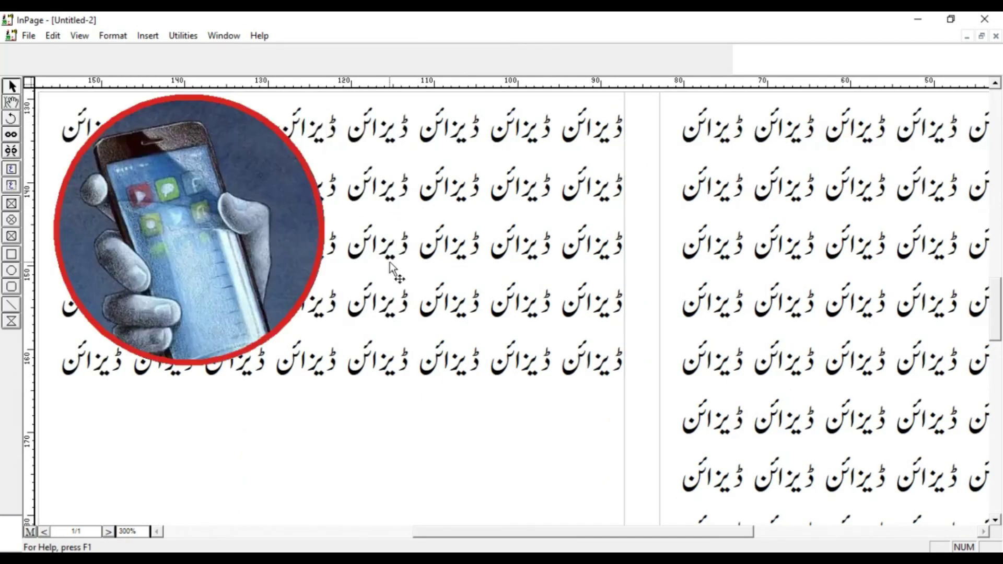
key("ctrl+1")
left_click_drag(469, 274, 522, 292)
left_click(608, 304)
key("ctrl")
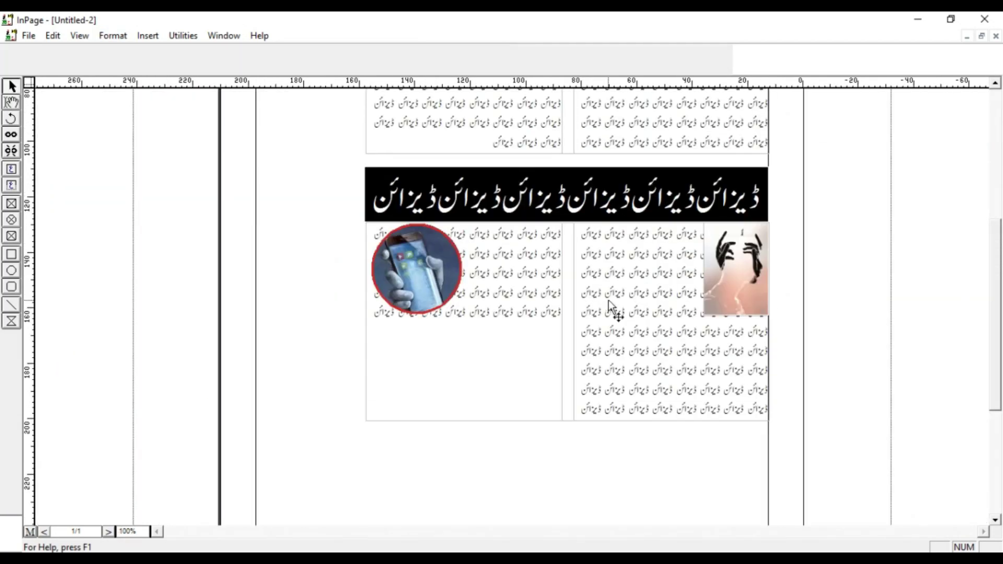
key("ctrl")
- Turn text wrap back on for the two-column body text of the lower layout
left_click(606, 295)
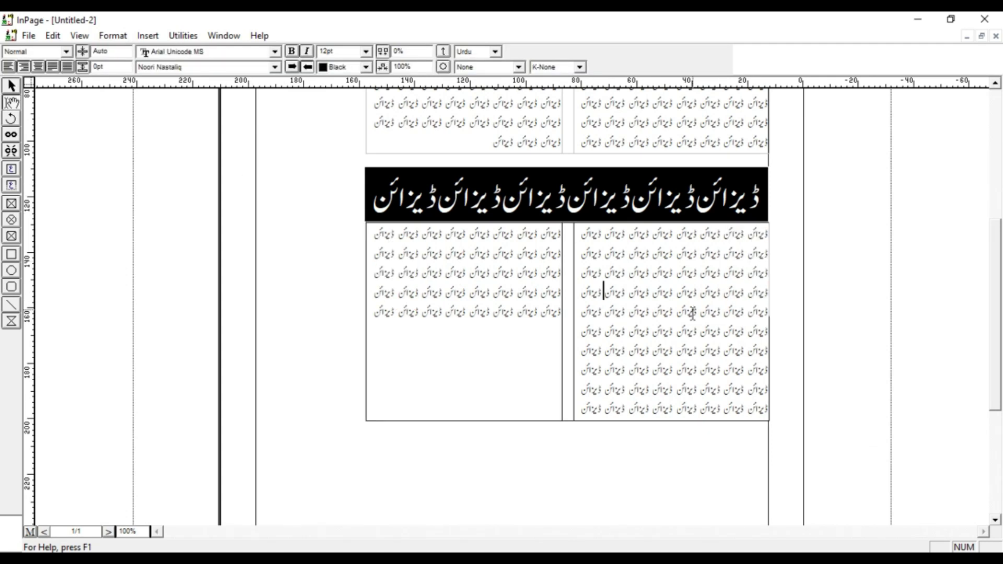
left_click(518, 291)
left_click(112, 36)
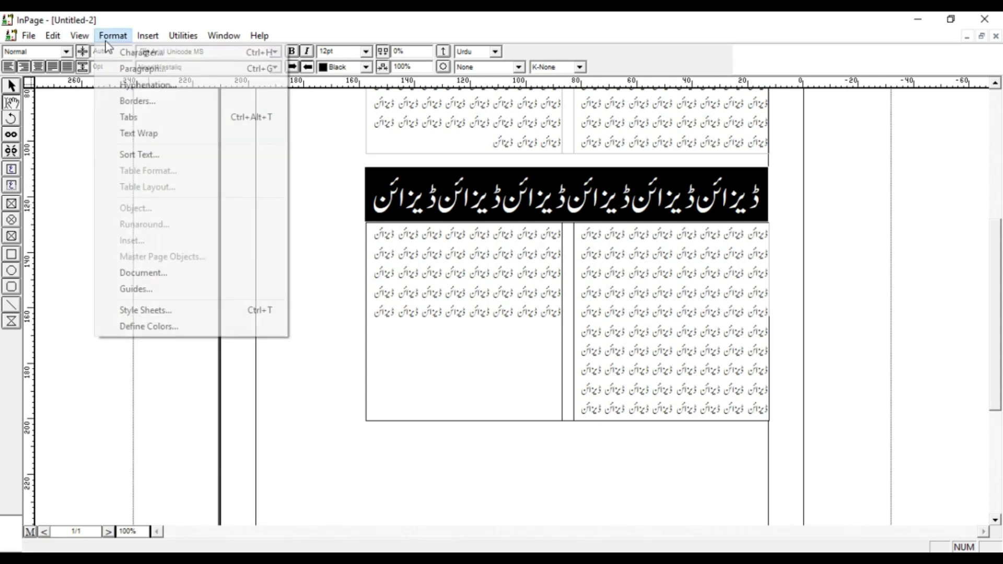
left_click(131, 132)
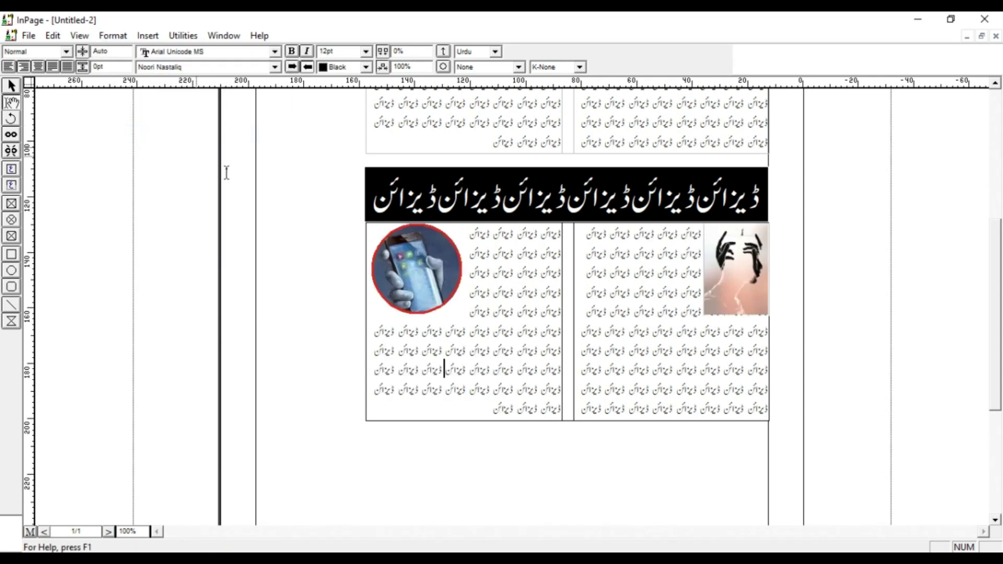
- Change the body text box of the lower layout to three columns
left_click(549, 313)
double_click(519, 331)
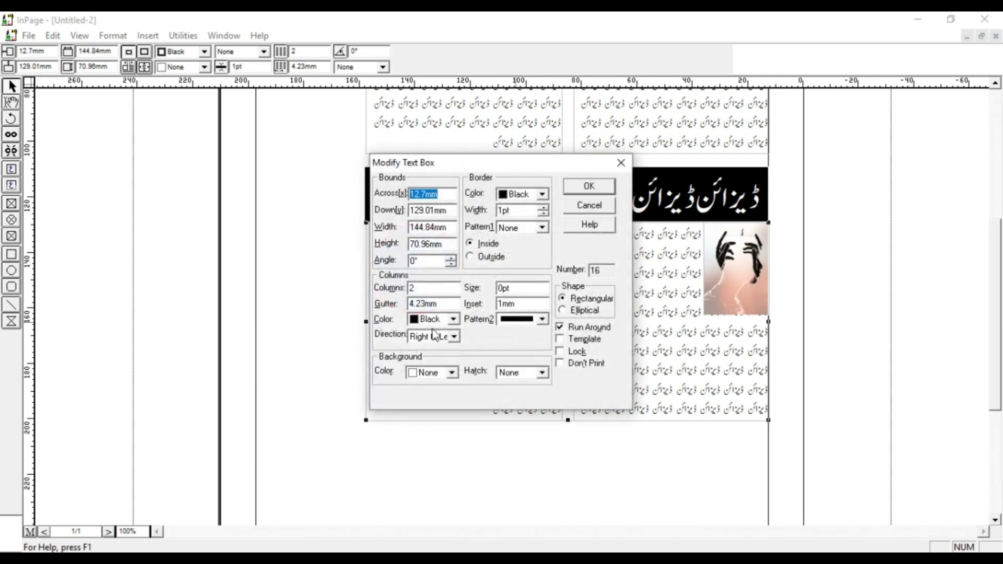
double_click(425, 294)
type("3")
key("Return")
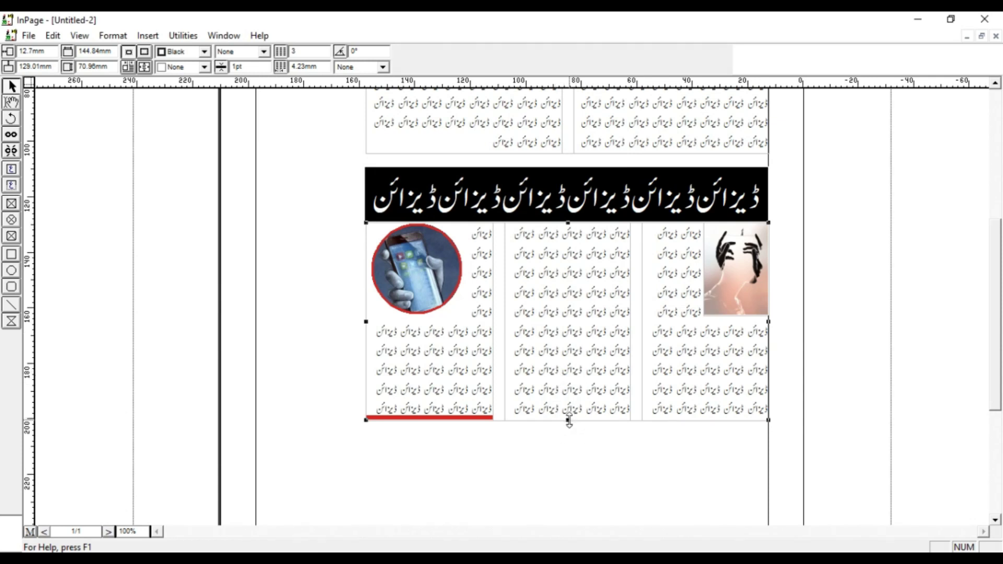
- Extend the lower body text box downward to about 77.31 mm high and justify all of its text
left_click_drag(567, 420, 568, 438)
double_click(430, 392)
key("ctrl+a")
key("Escape")
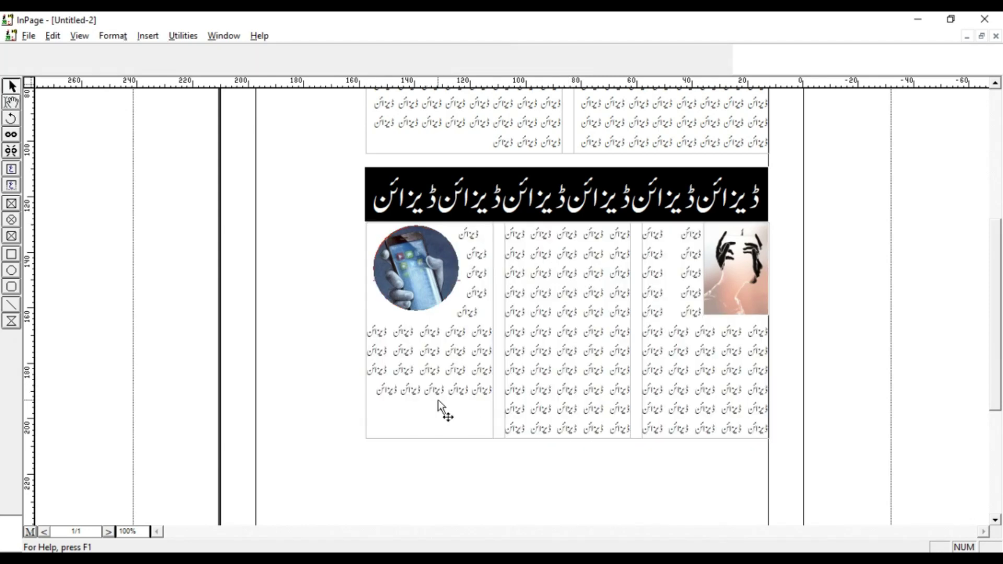
- Copy the last line of the lower body text and paste it at the end until the final column is filled
right_click(450, 399)
left_click_drag(478, 442, 357, 456)
key("Escape")
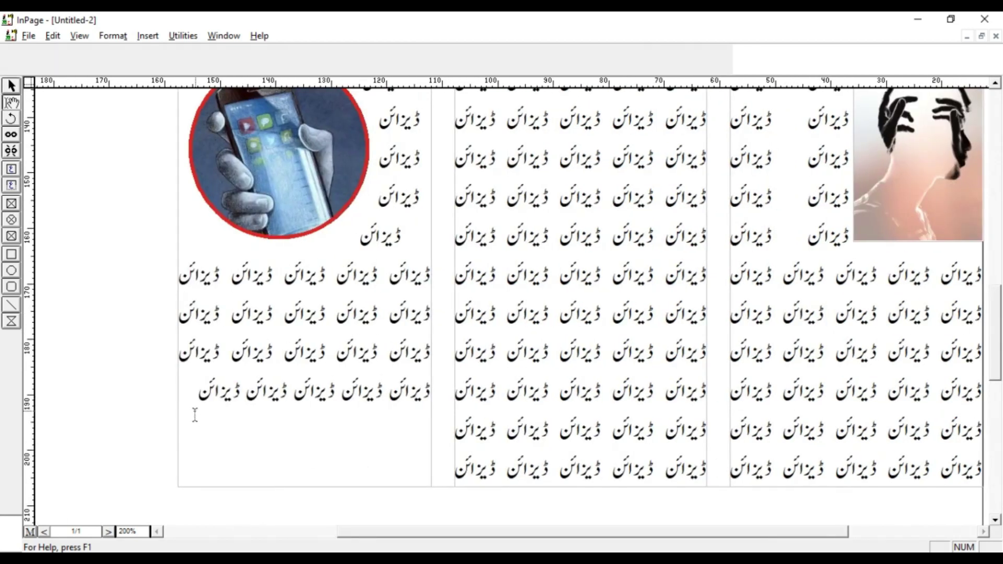
left_click(194, 416)
key("shift+Home")
key("ctrl+c")
key("End")
key("ctrl+v")
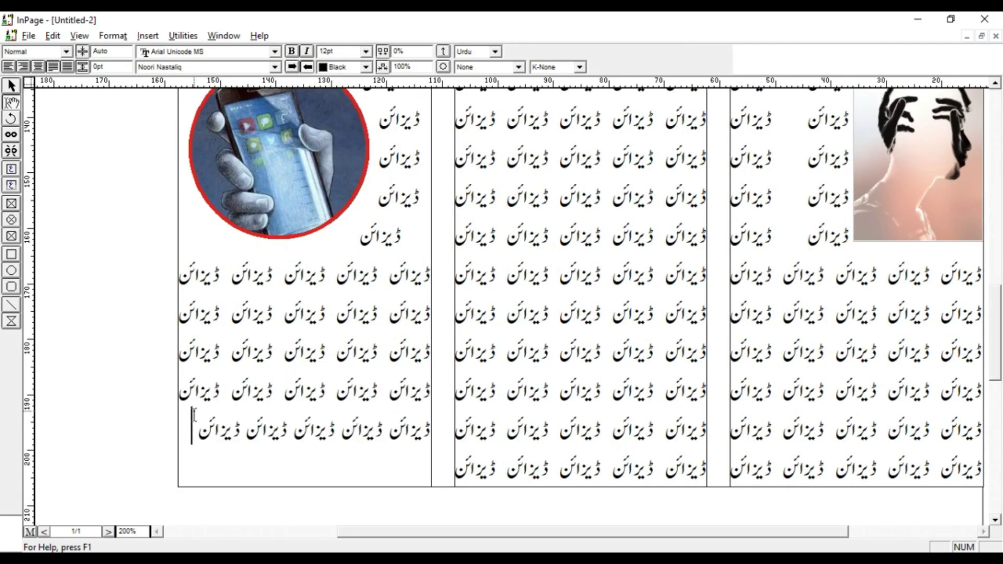
key("ctrl+v")
key("Escape")
left_click_drag(466, 366, 294, 409)
left_click_drag(450, 296, 471, 369)
left_click_drag(369, 321, 479, 373)
left_click_drag(493, 285, 457, 359)
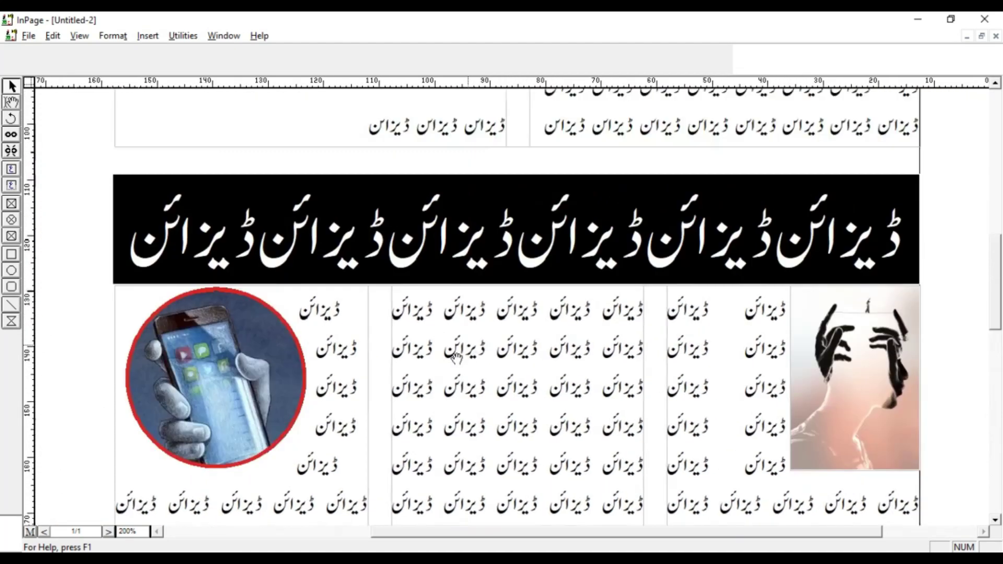
- Set the background colour of the lower layout's title bar to red
right_click(464, 276)
left_click(511, 269)
left_click(204, 67)
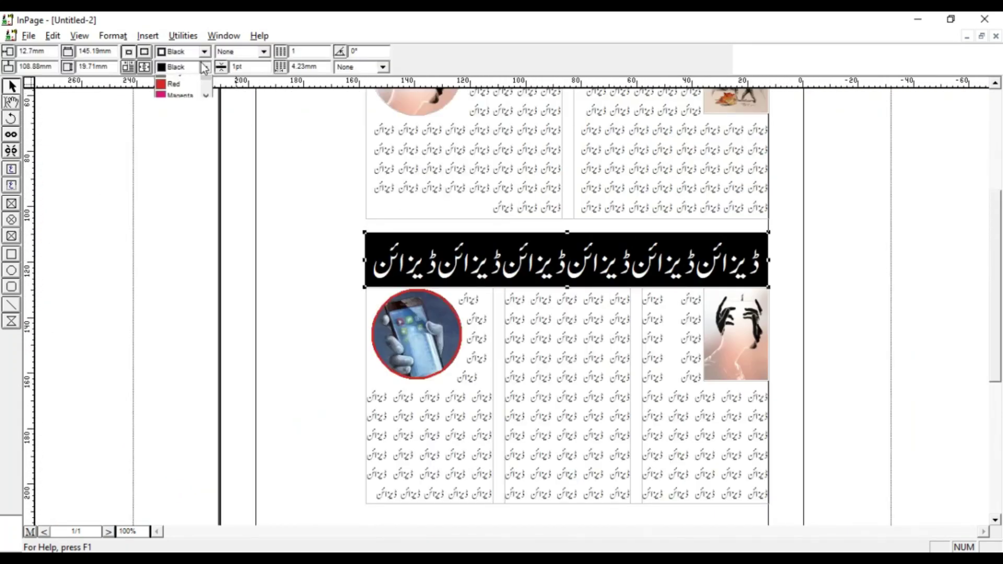
scroll(181, 115, "down", 2)
left_click(181, 105)
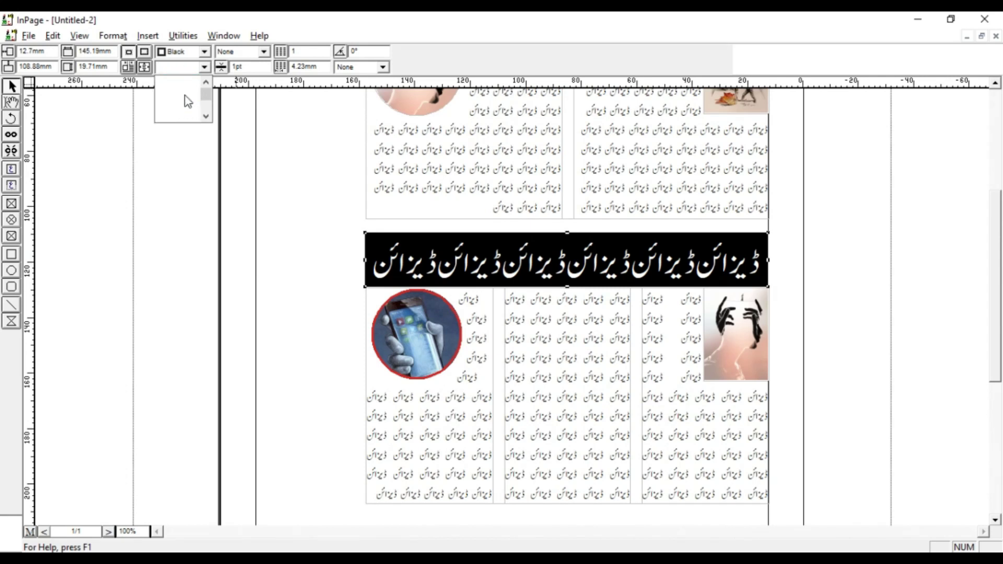
scroll(650, 295, "up", 1)
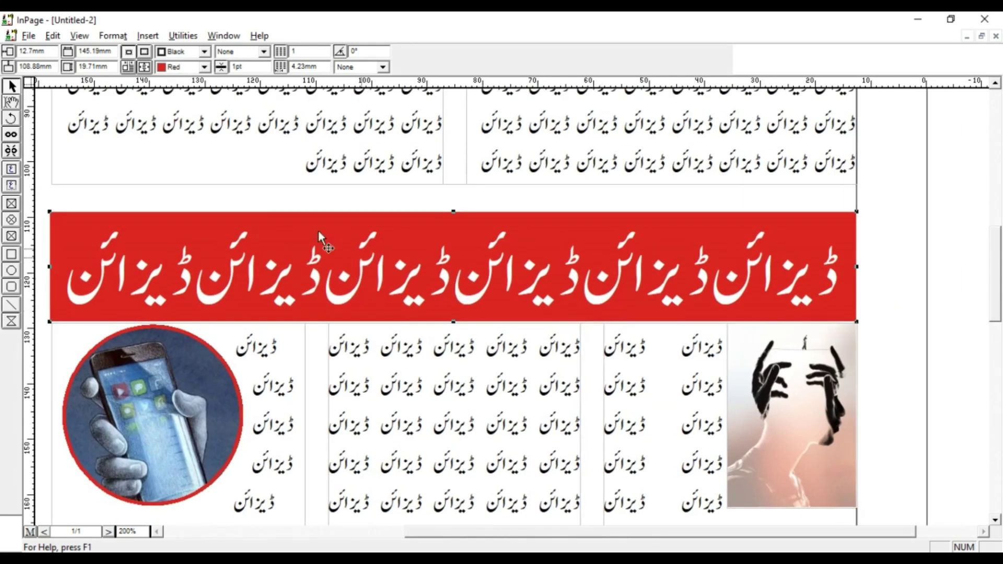
left_click(183, 68)
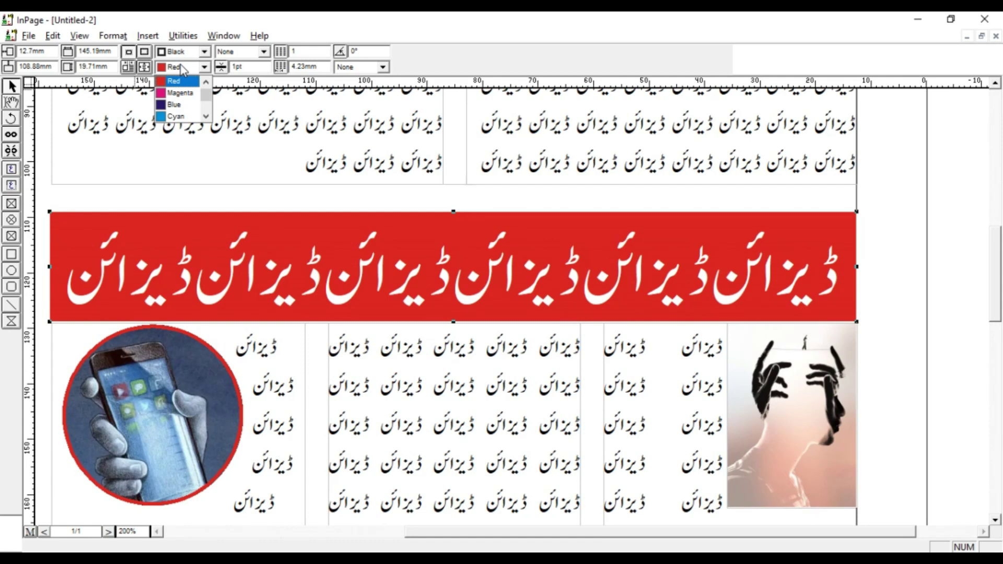
left_click(175, 81)
scroll(431, 295, "down", 1)
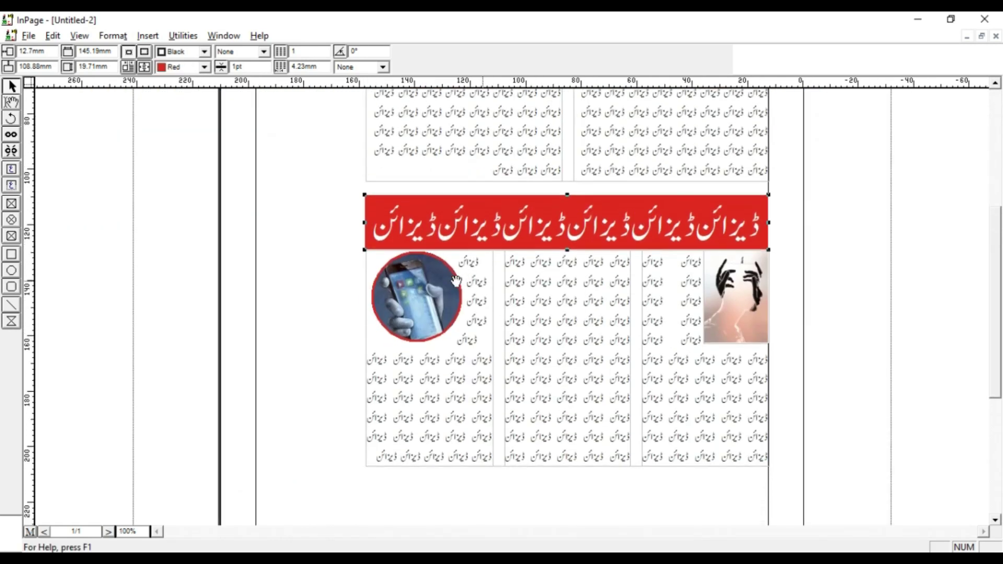
- Review the document's page size, margins and column settings without changing them
left_click(113, 36)
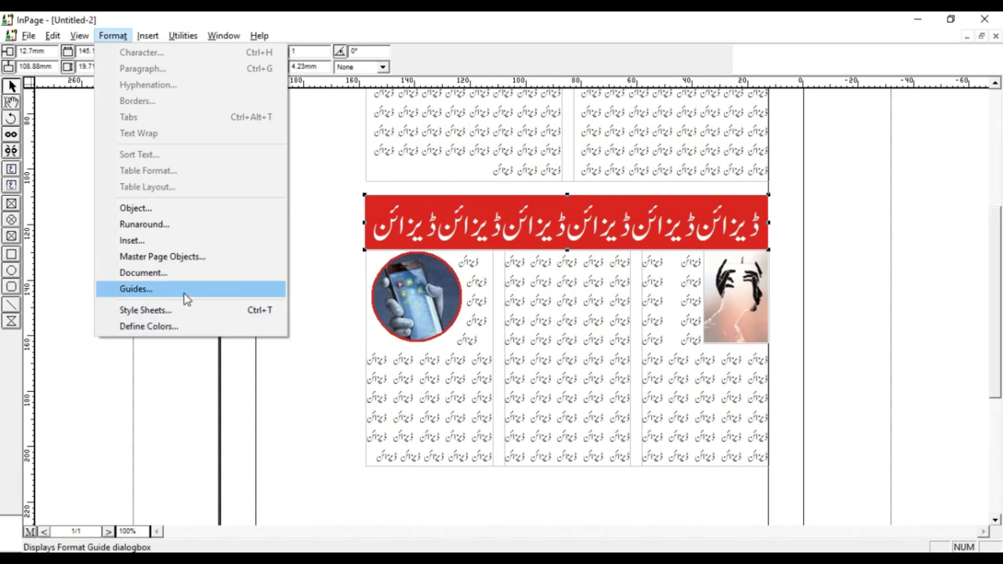
left_click(157, 272)
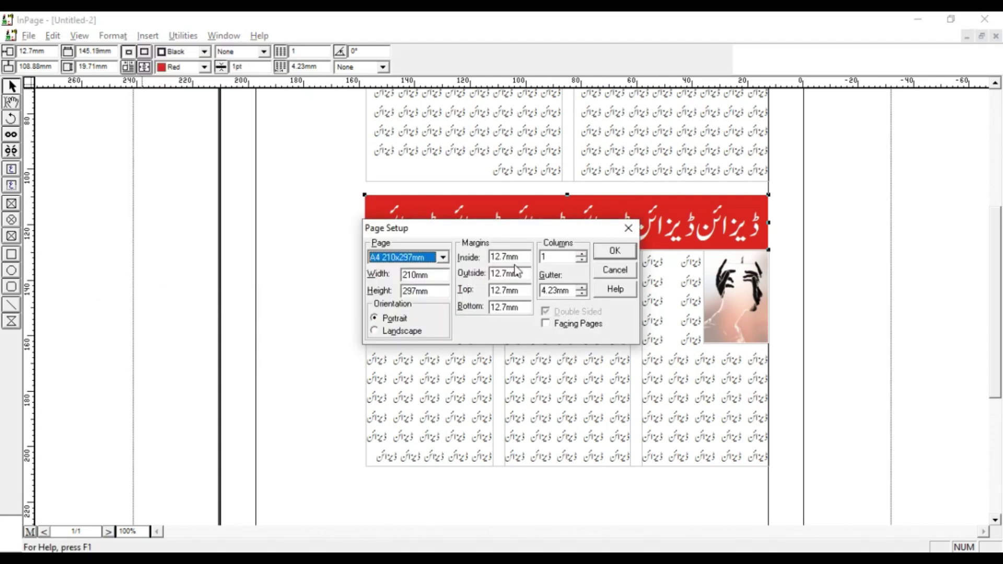
left_click(613, 276)
- Enlarge the circular picture box in the upper layout so it takes up most of its text column
scroll(502, 380, "up", 1)
scroll(502, 380, "up", 7)
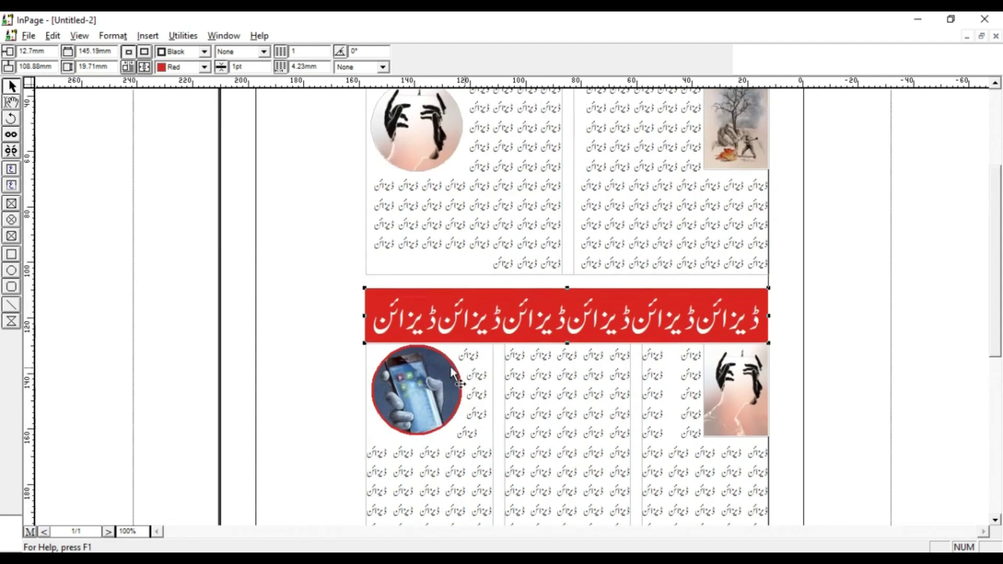
left_click(418, 228)
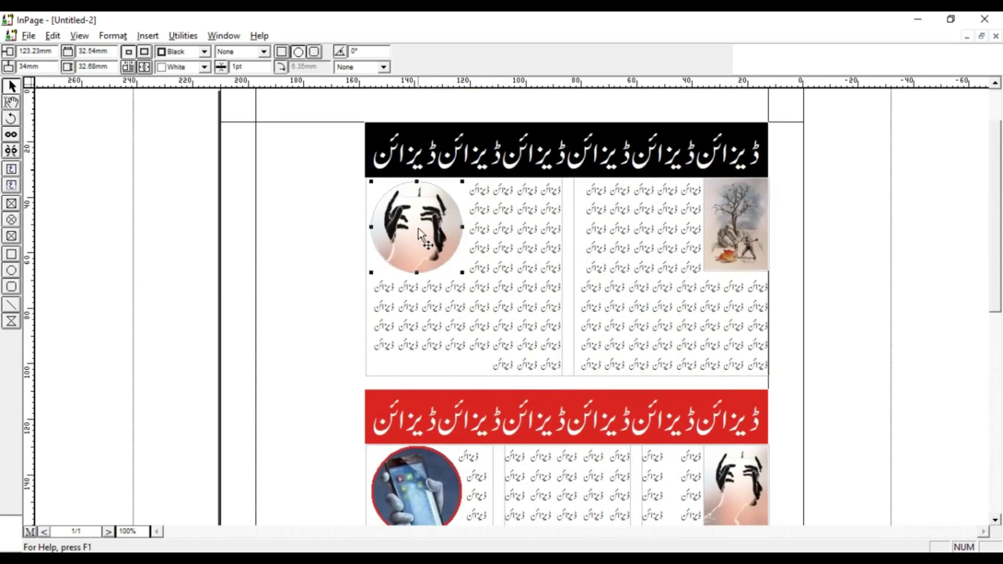
left_click_drag(461, 272, 538, 337)
- Scale the picture inside the enlarged circle to 30% in both directions and shift it to cover the circle
double_click(467, 235)
left_click_drag(466, 235, 446, 245)
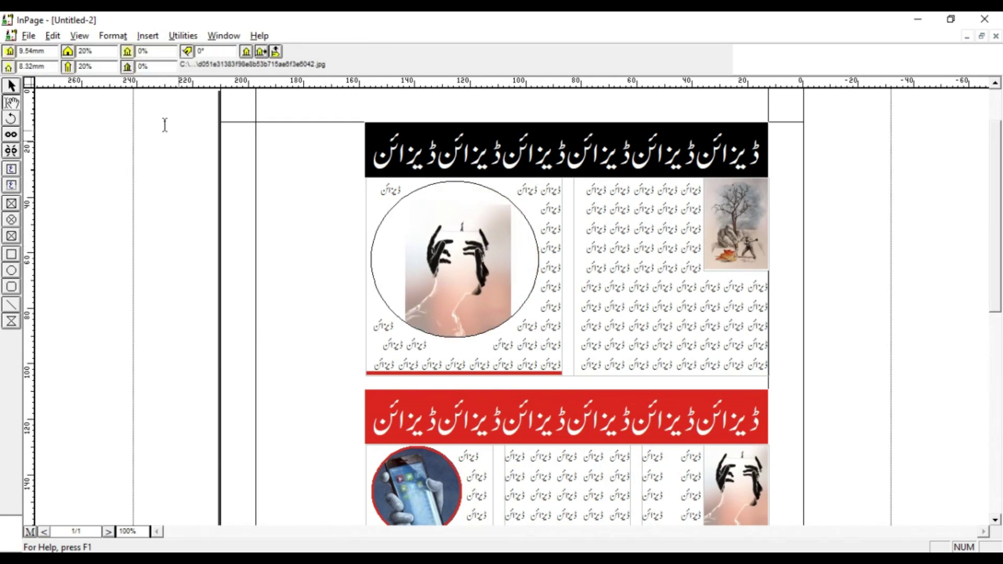
double_click(108, 52)
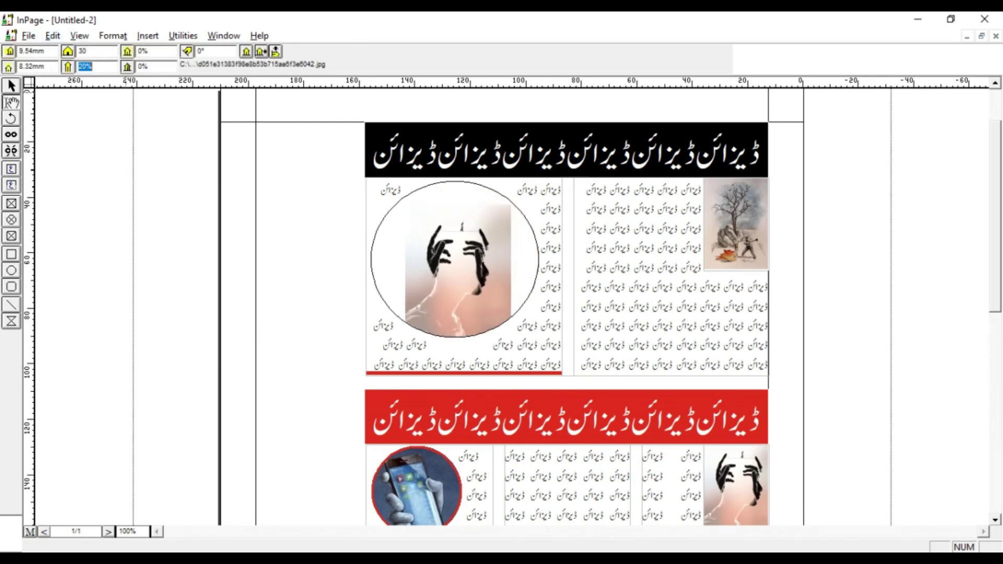
type("30")
key("Return")
mouse_move(436, 249)
left_mouse_down()
mouse_move(464, 217)
mouse_move(434, 239)
left_mouse_up()
- Set the scaling of the picture in the enlarged circle to 32% both across and down
left_click_drag(106, 50, 62, 56)
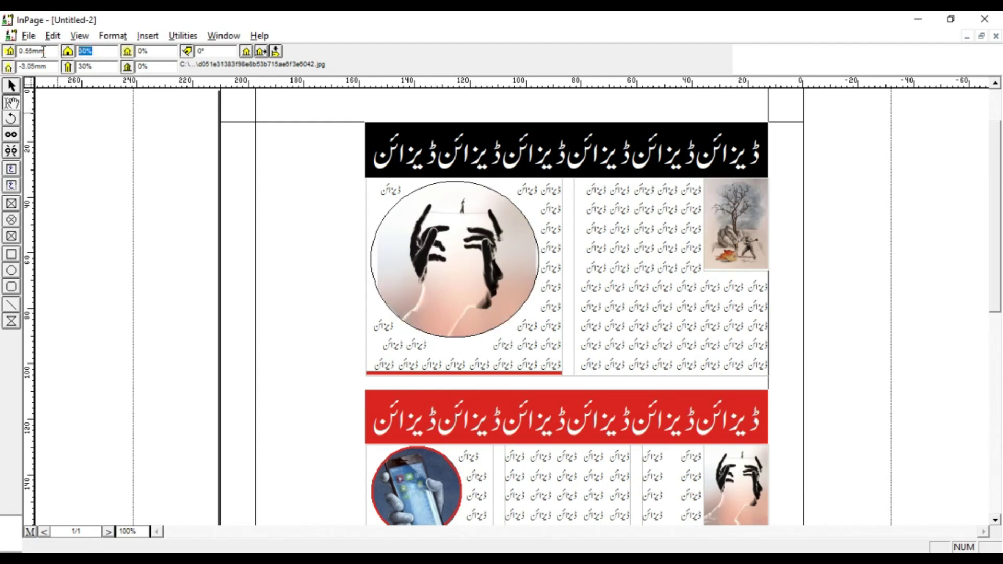
key("Return")
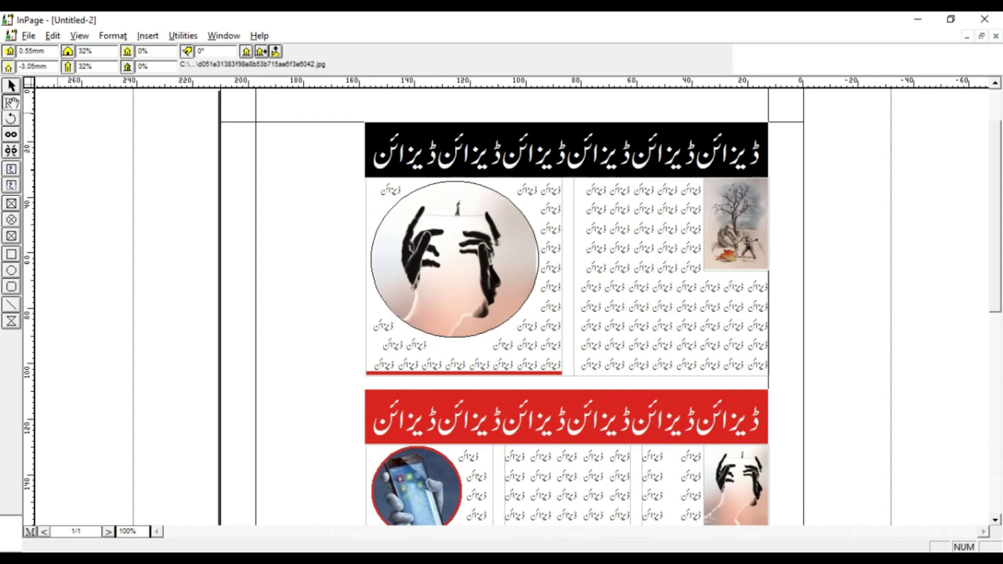
key("Escape")
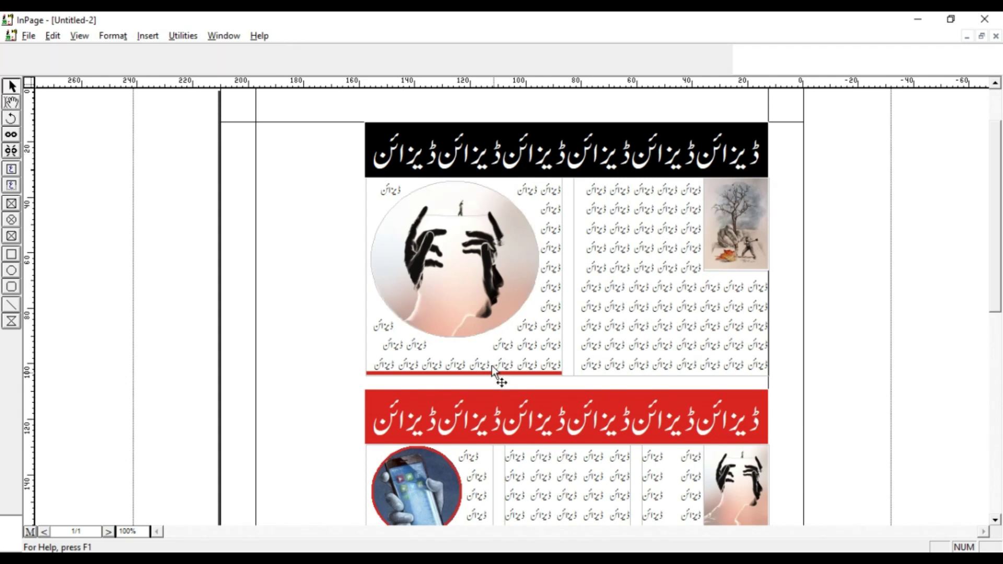
- Set the column gutter of the lower layout's three-column text box to 2.5 mm
scroll(491, 366, "down", 6)
scroll(434, 365, "down", 1)
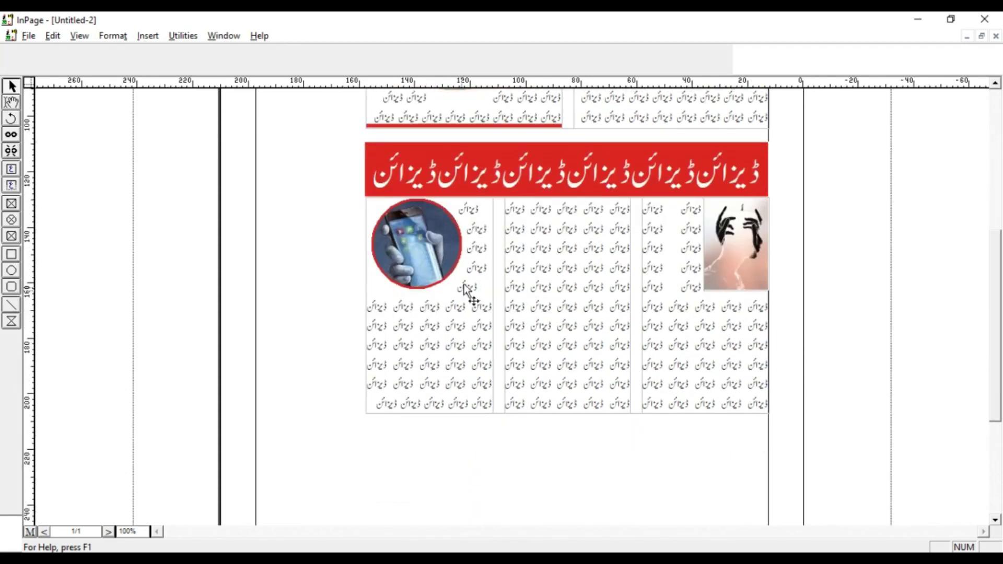
scroll(470, 313, "up", 2)
left_click(550, 362)
double_click(550, 362)
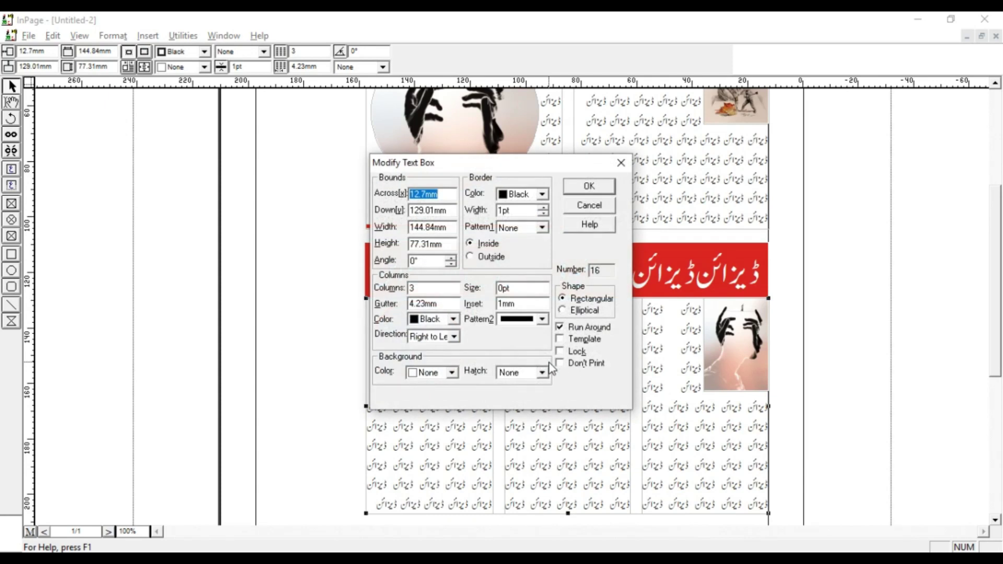
key("Escape")
key("ctrl+3")
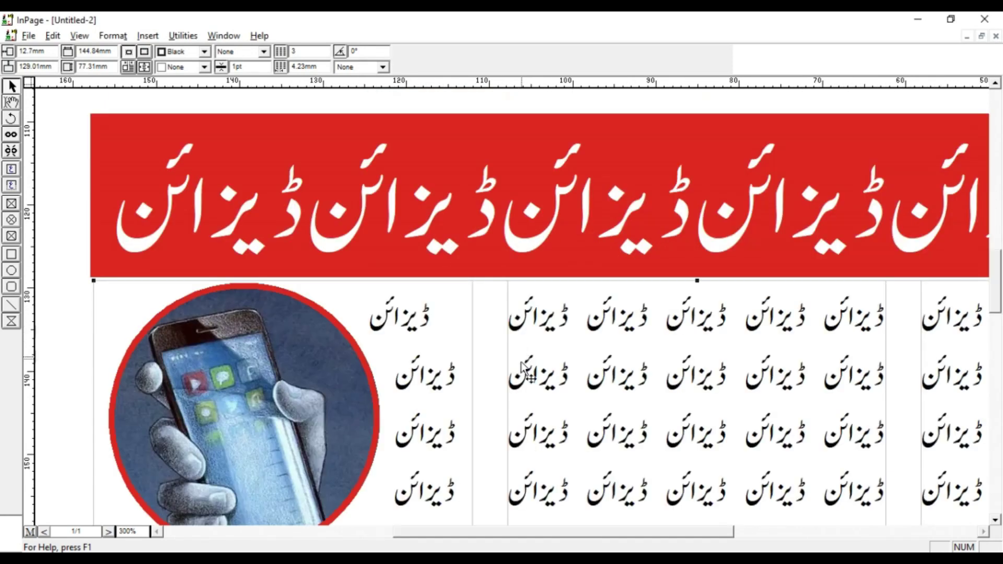
double_click(497, 321)
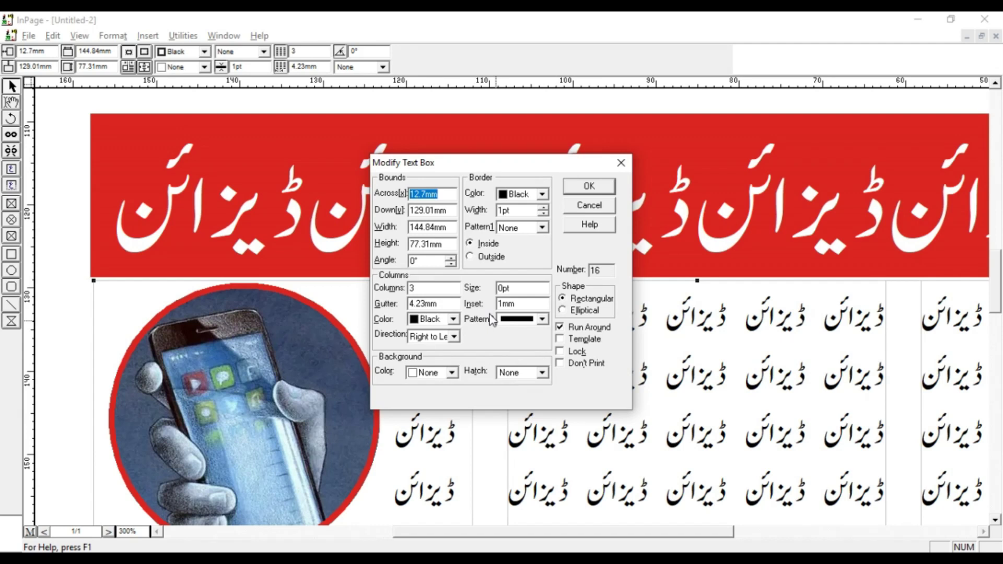
double_click(443, 304)
type("2.5")
key("Return")
- Examine the column gaps, title bar and pictures of both layouts close up and at full size
left_click_drag(504, 353, 441, 432, "alt")
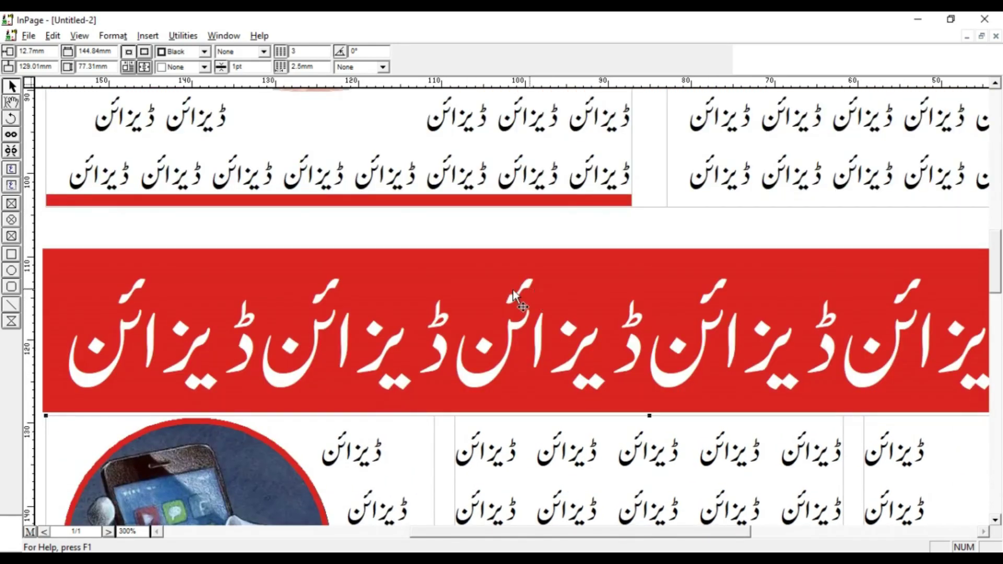
left_click_drag(513, 290, 314, 292, "alt")
left_click_drag(427, 378, 424, 422, "alt")
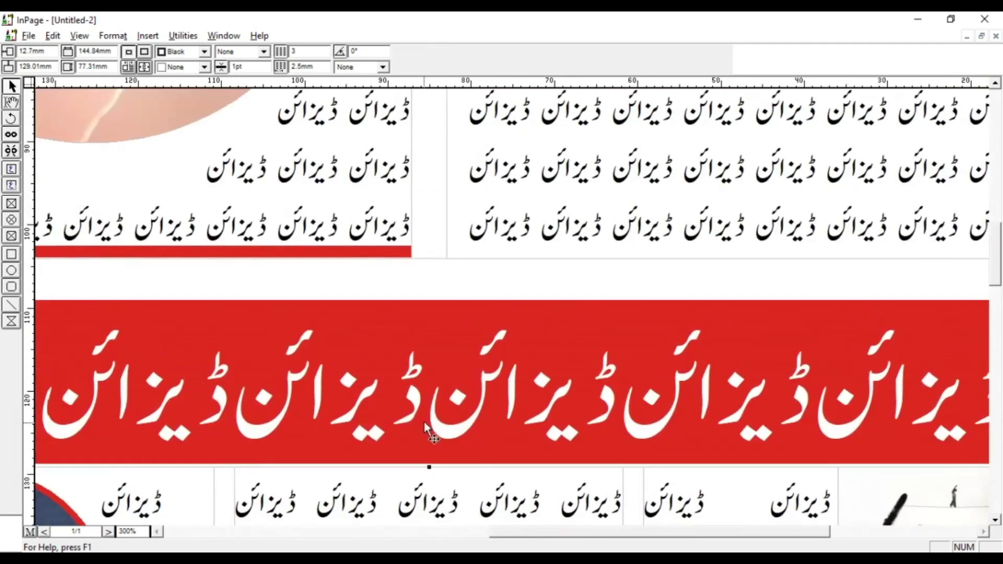
key("ctrl+1")
left_click_drag(439, 473, 446, 346, "alt")
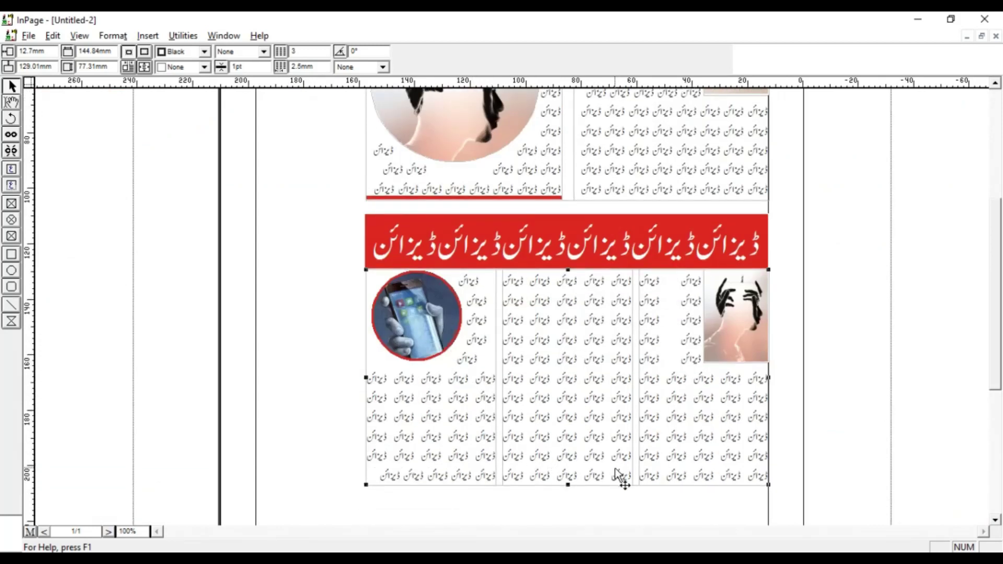
key("ctrl+3")
left_click_drag(356, 293, 390, 340, "alt")
key("ctrl+1")
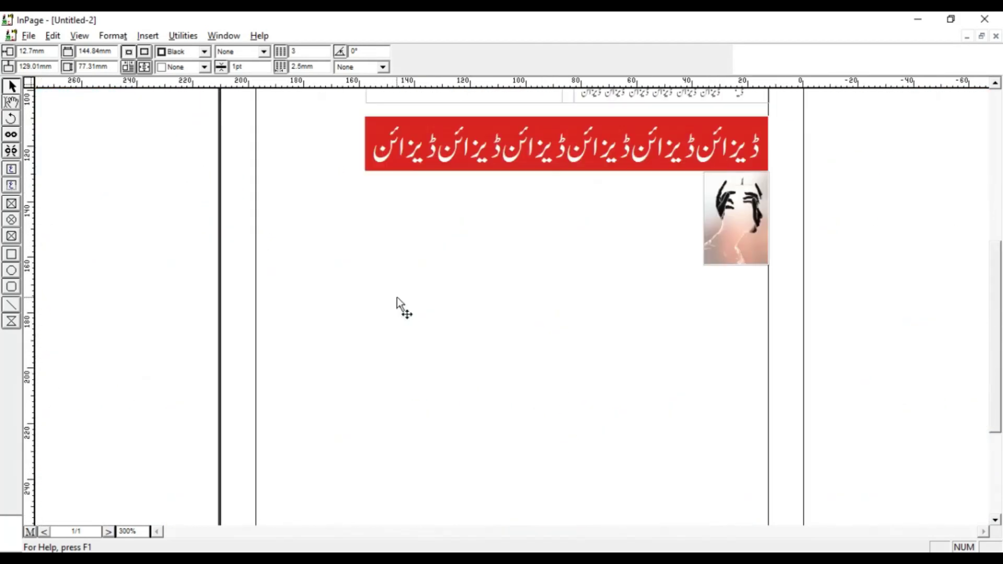
left_click(410, 141)
scroll(421, 180, "up", 3)
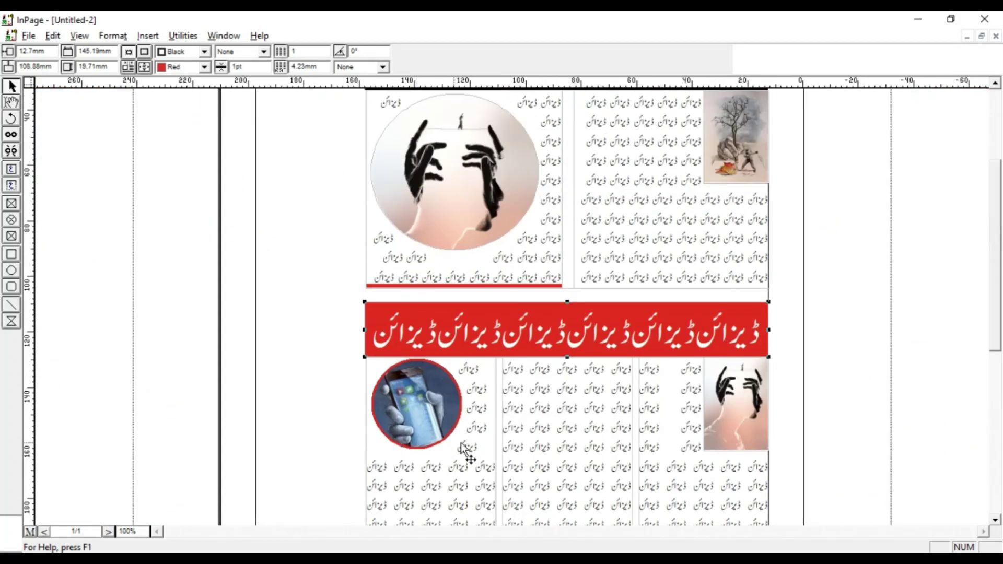
scroll(464, 449, "down", 1)
double_click(766, 367)
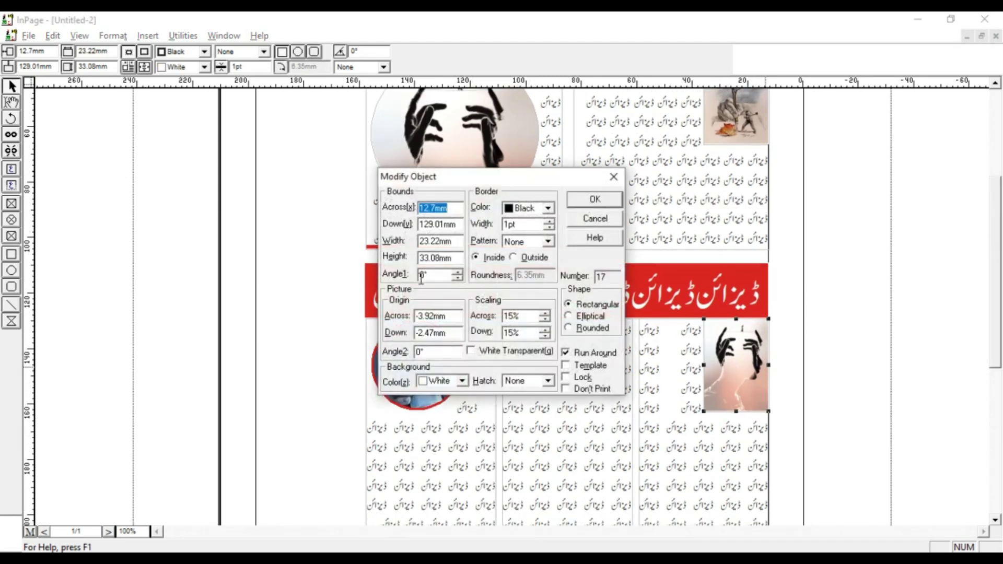
key("Escape")
double_click(738, 359)
left_click(520, 209)
left_click(522, 225)
key("Tab")
key("Return")
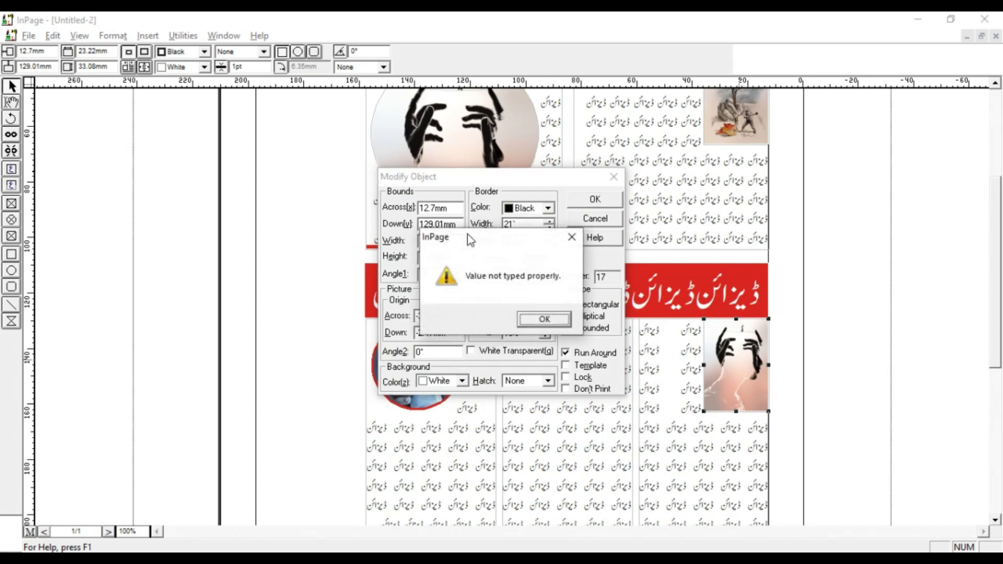
left_click(538, 319)
key("Escape")
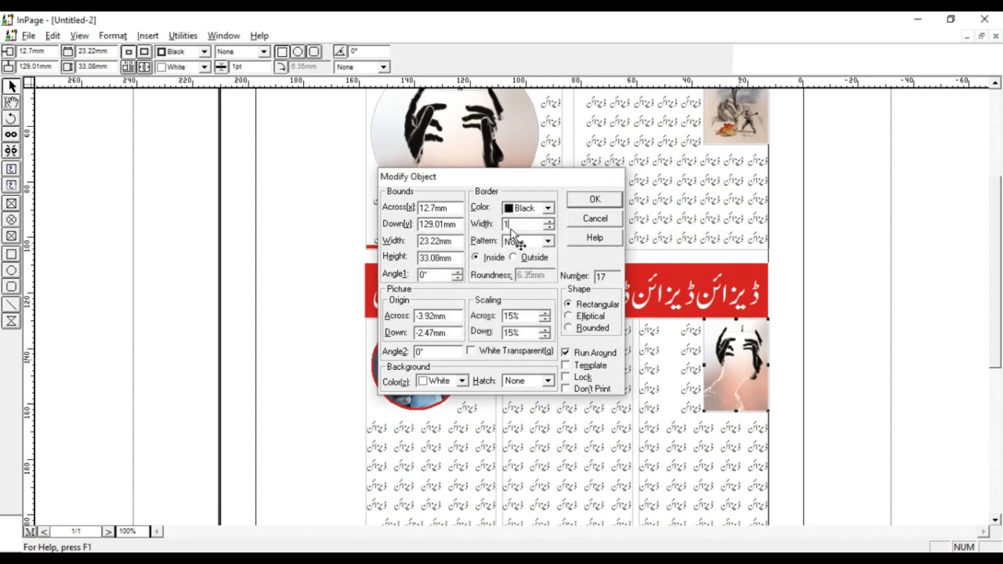
- Set the background colour of the rectangular hands picture in the lower layout to black
double_click(727, 351)
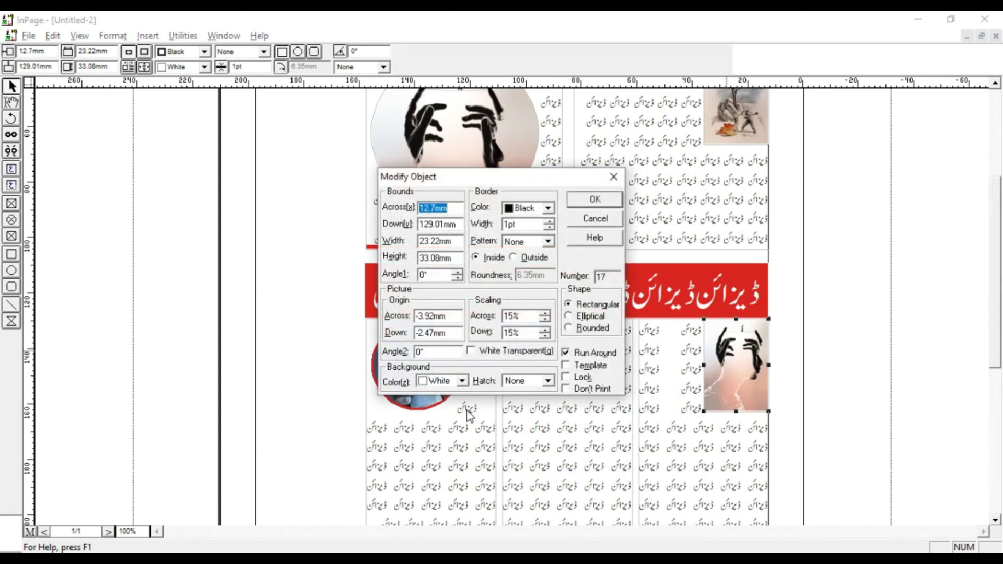
left_click(462, 381)
left_click(441, 404)
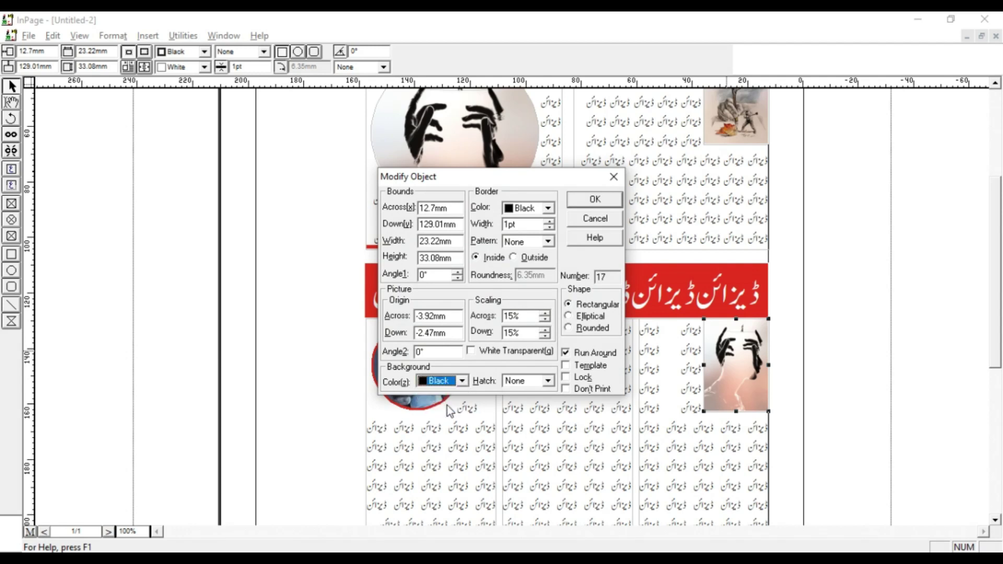
left_click(587, 202)
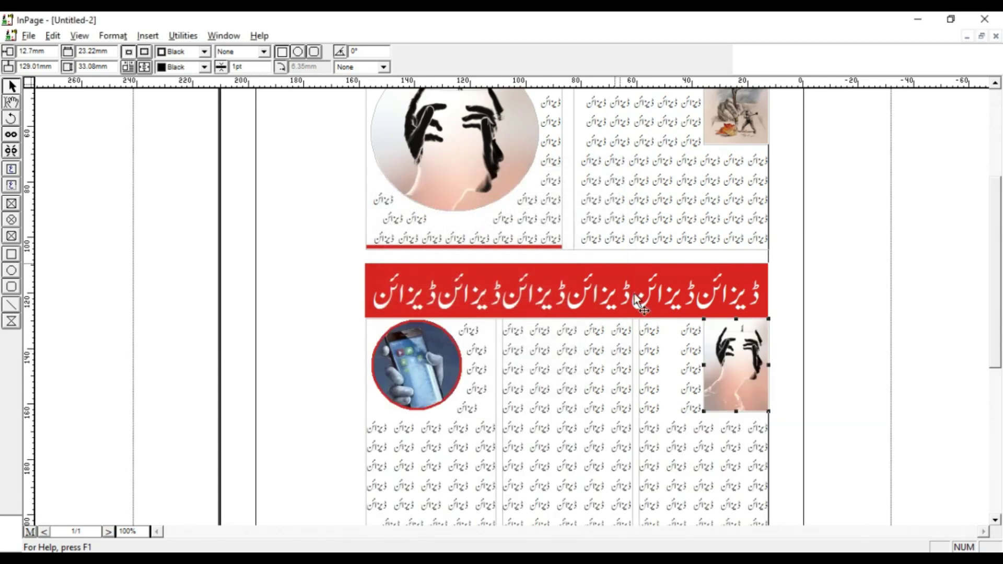
- Set the border width of the lower layout's rectangular hands picture to 5 pt
left_click(777, 389)
left_click(204, 67)
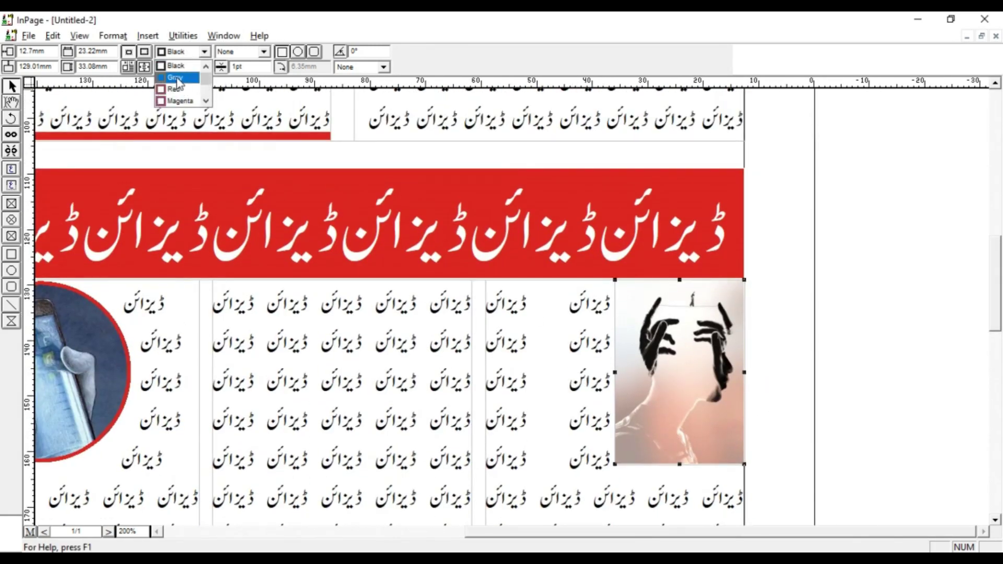
scroll(183, 68, "up", 1)
left_click(244, 66)
left_click_drag(244, 66, 186, 74)
type("5")
key("Return")
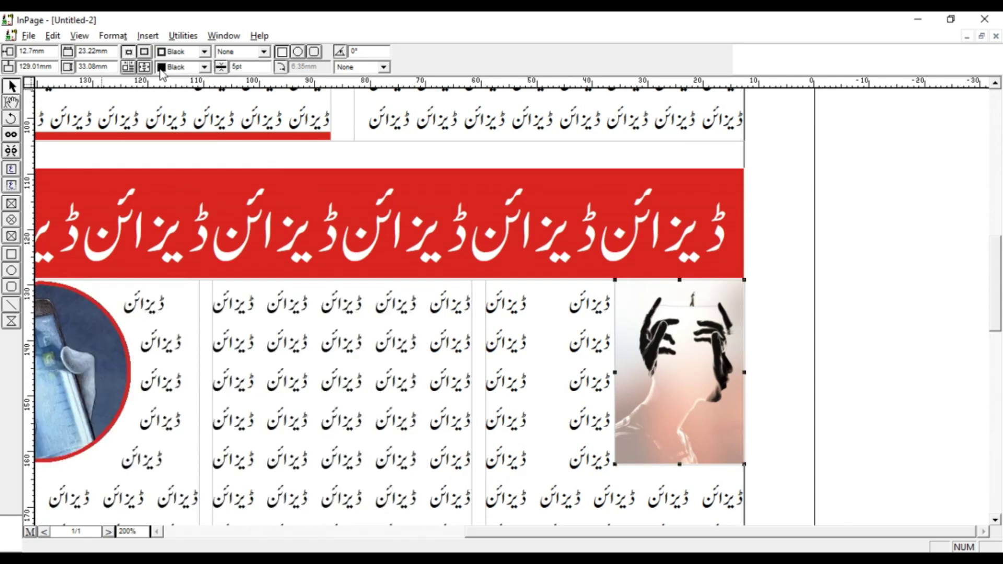
- Make the rectangular hands picture's border and background gray and give the border a solid line pattern
left_click(186, 52)
left_click(178, 77)
left_click(181, 67)
left_click(179, 93)
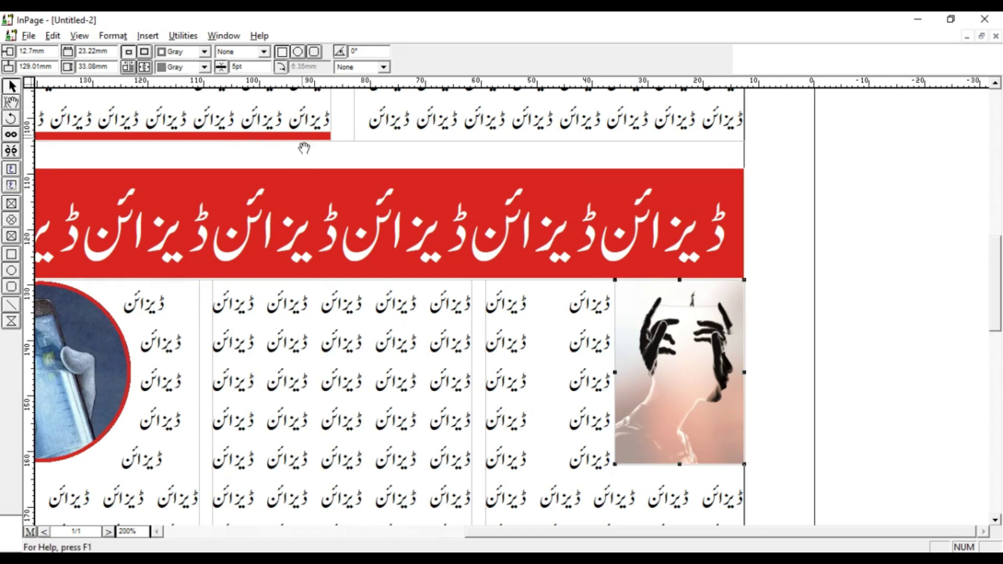
left_click_drag(306, 149, 315, 167)
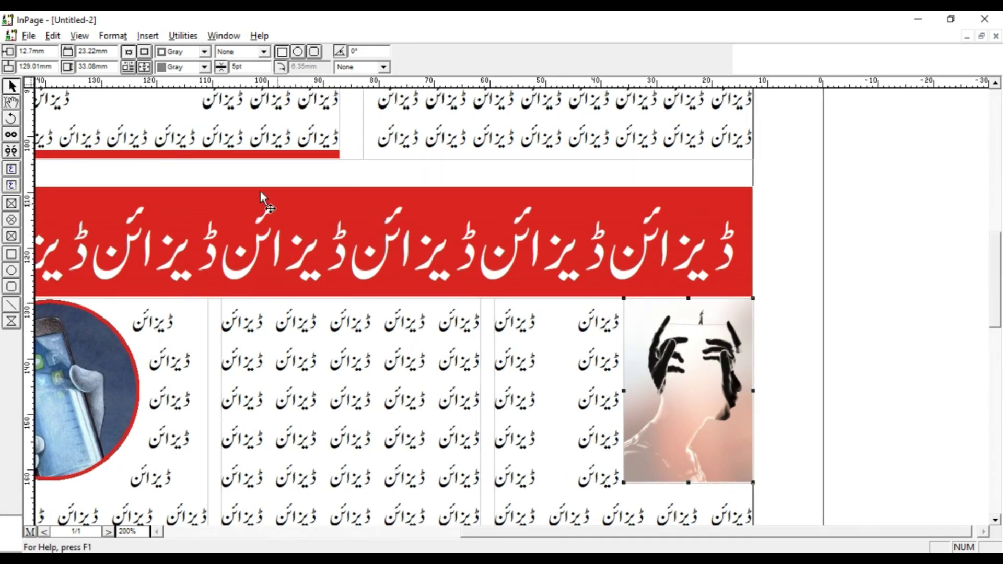
left_click(242, 57)
left_click(237, 101)
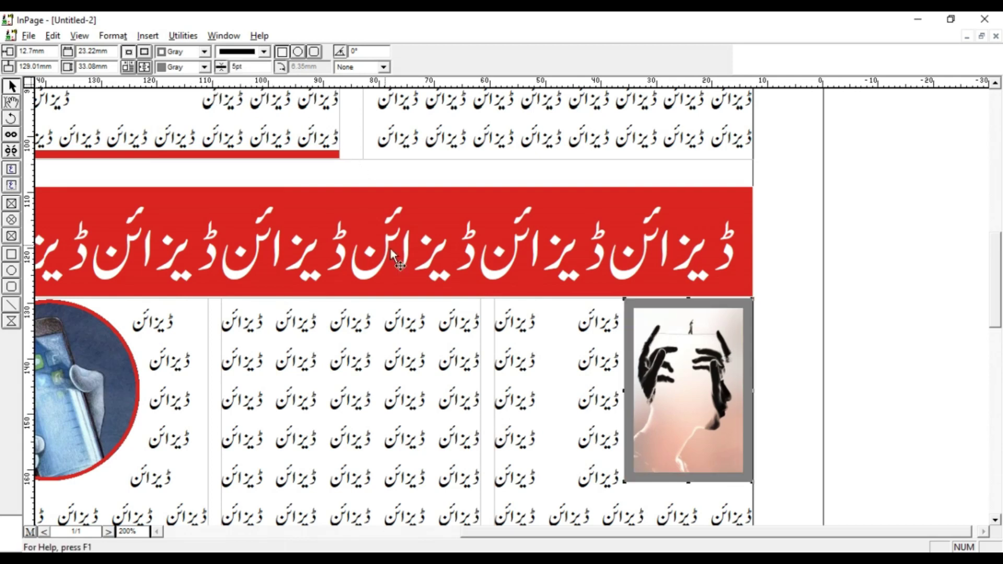
- Set the rectangular picture's border width to 3 pt and shorten its frame from below to a height of about 26.7 mm
left_click_drag(245, 67, 220, 72)
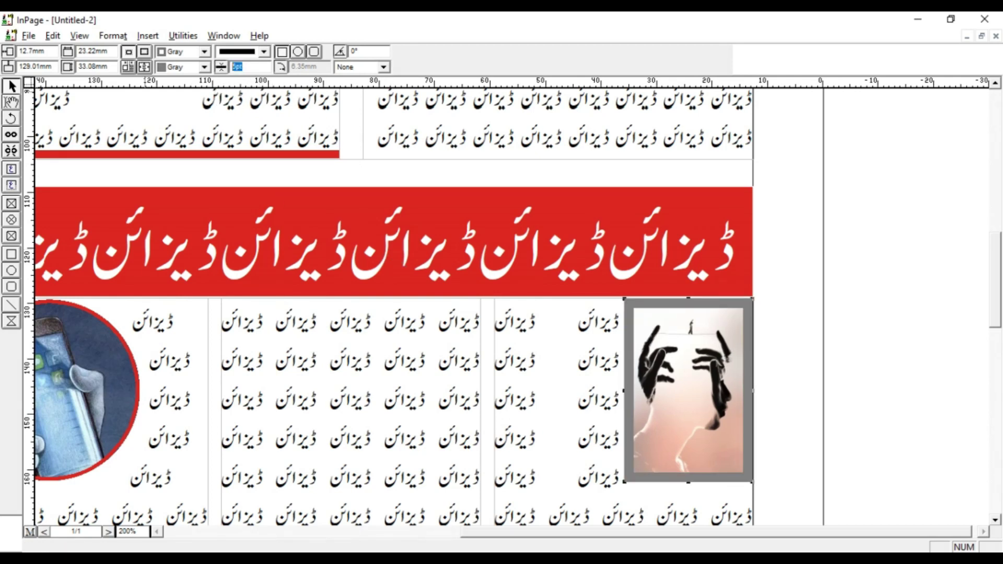
type("3")
key("Return")
scroll(519, 384, "down", 5)
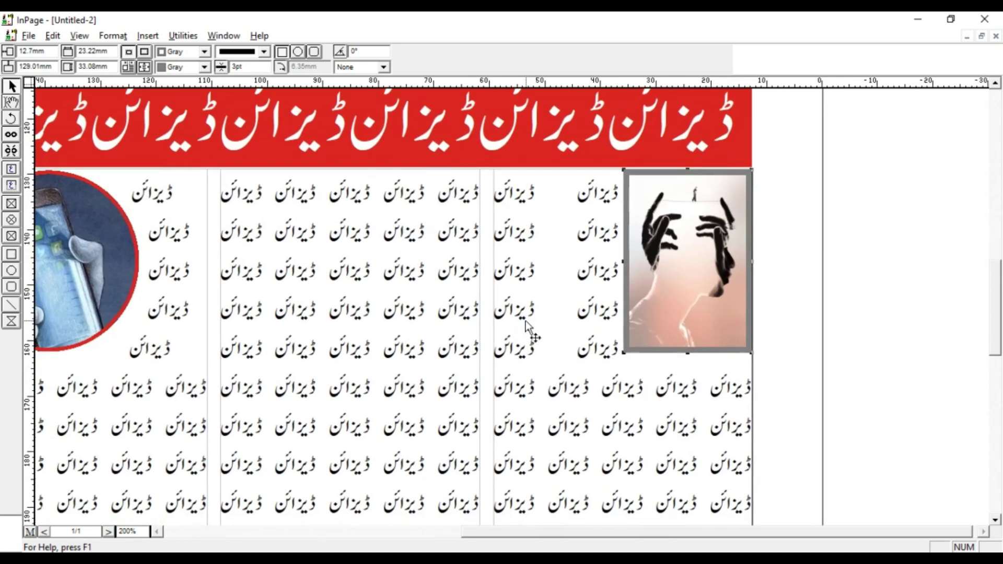
left_click_drag(687, 355, 689, 316)
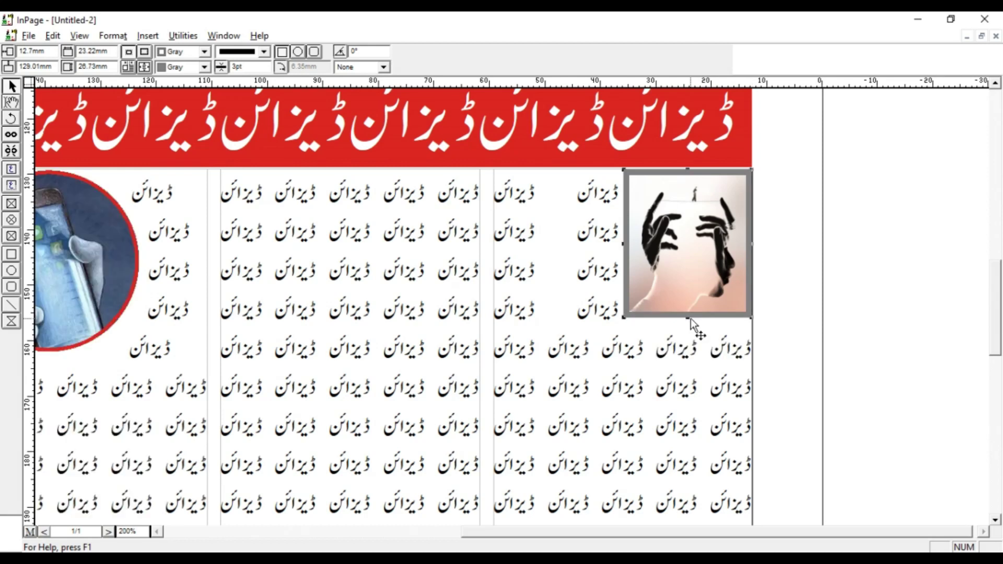
- Select the three-column text box of the lower layout
scroll(376, 345, "left", 3)
scroll(360, 324, "down", 5)
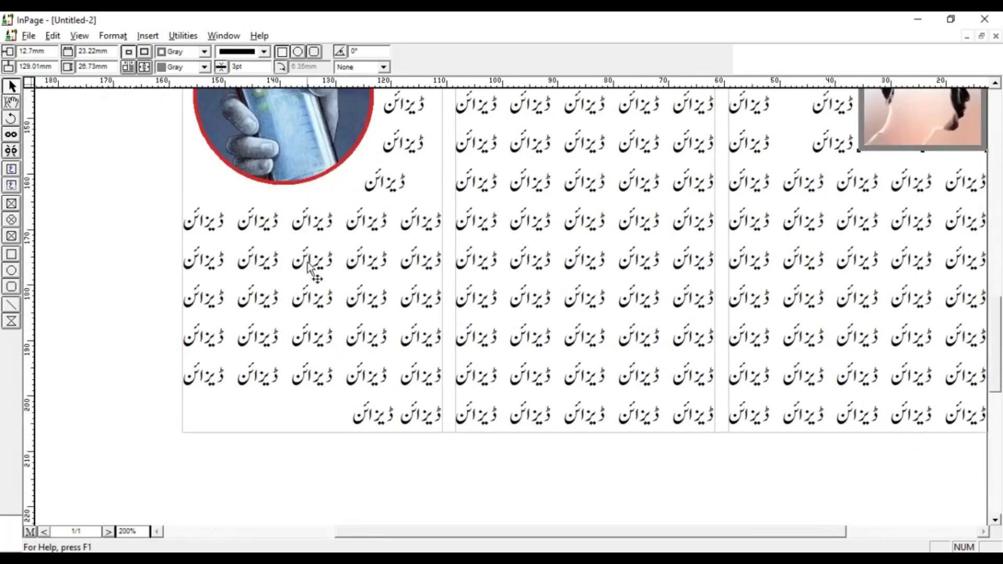
left_click_drag(269, 344, 170, 382)
left_click_drag(335, 360, 291, 404)
key("ctrl+1")
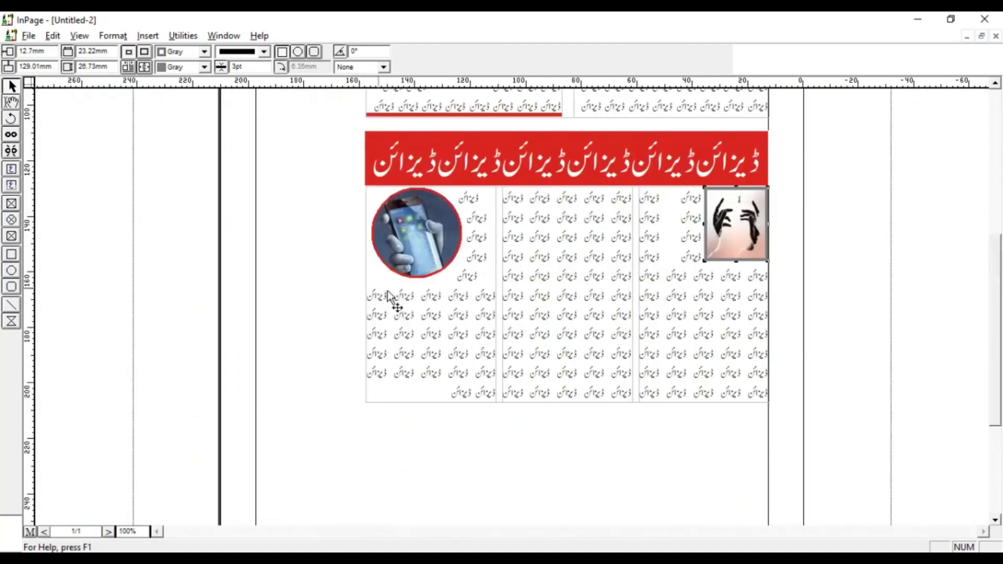
scroll(402, 313, "up", 2)
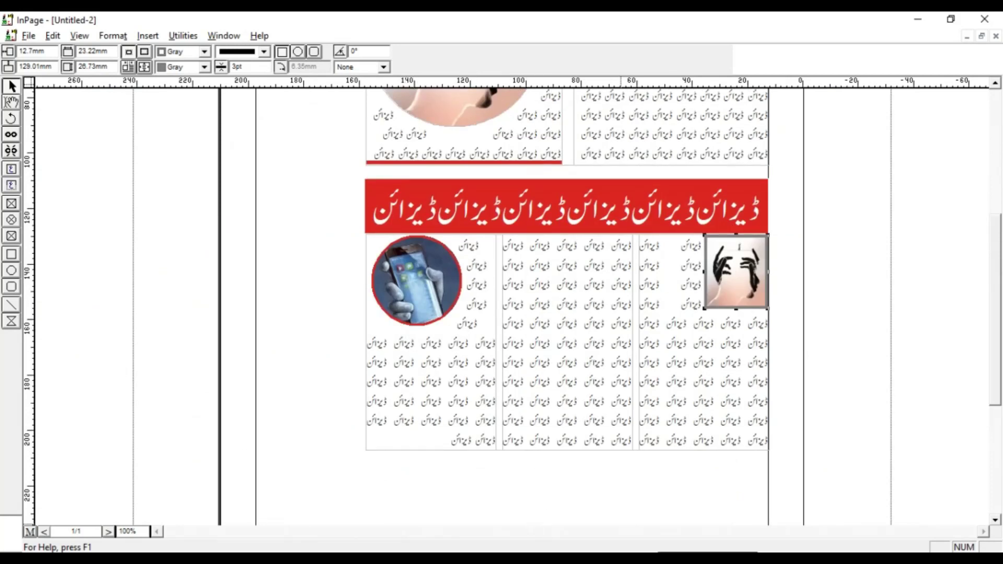
left_click(549, 351)
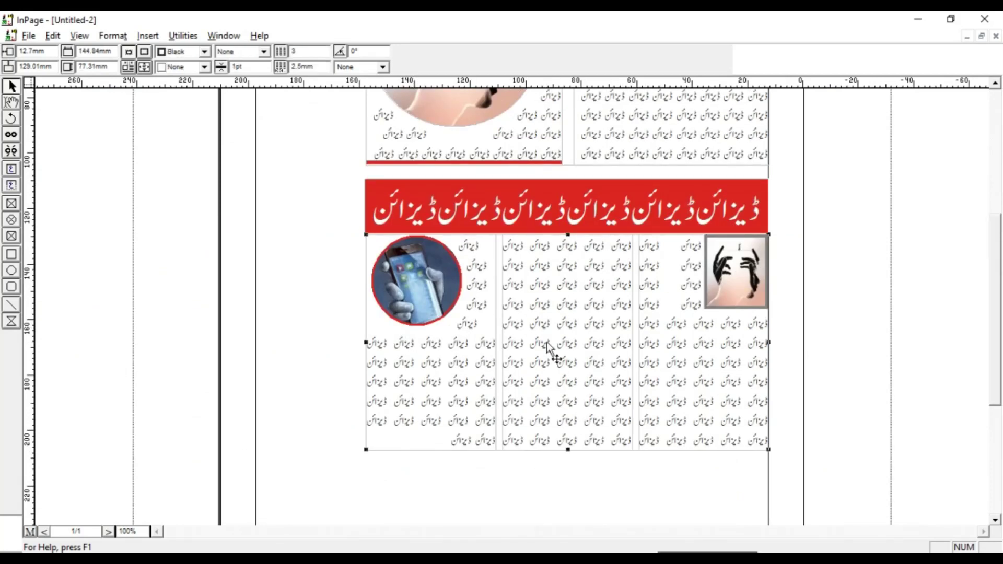